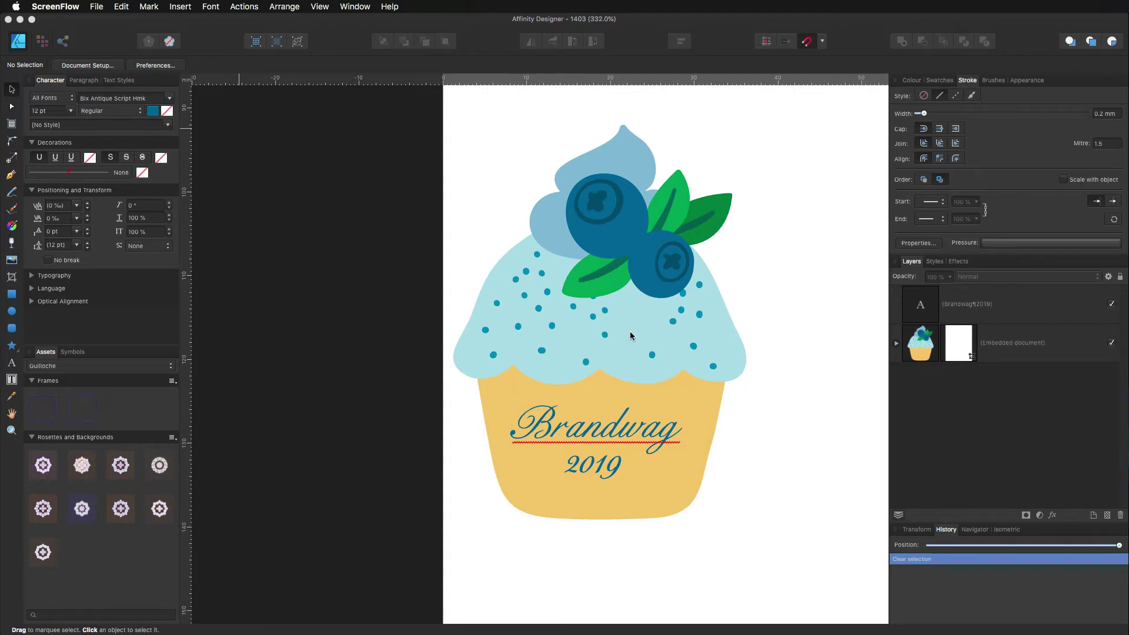
Open the embedded cupcake document for editing and duplicate its artwork layer.
{"action": "left_click", "coordinate": [618, 357]}
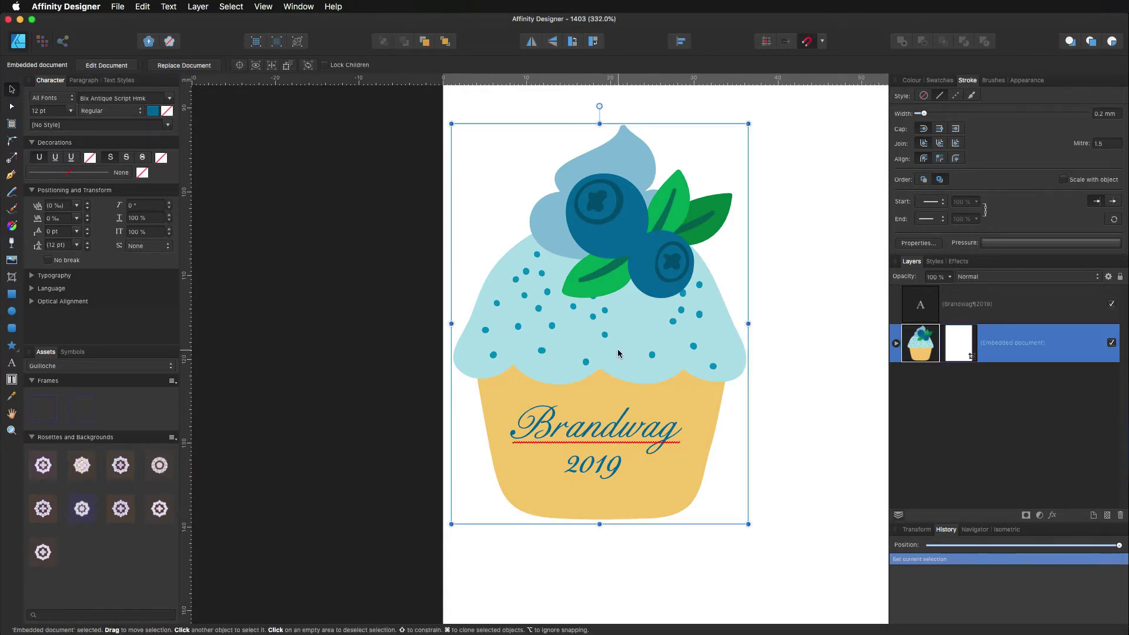
{"action": "double_click", "coordinate": [617, 349]}
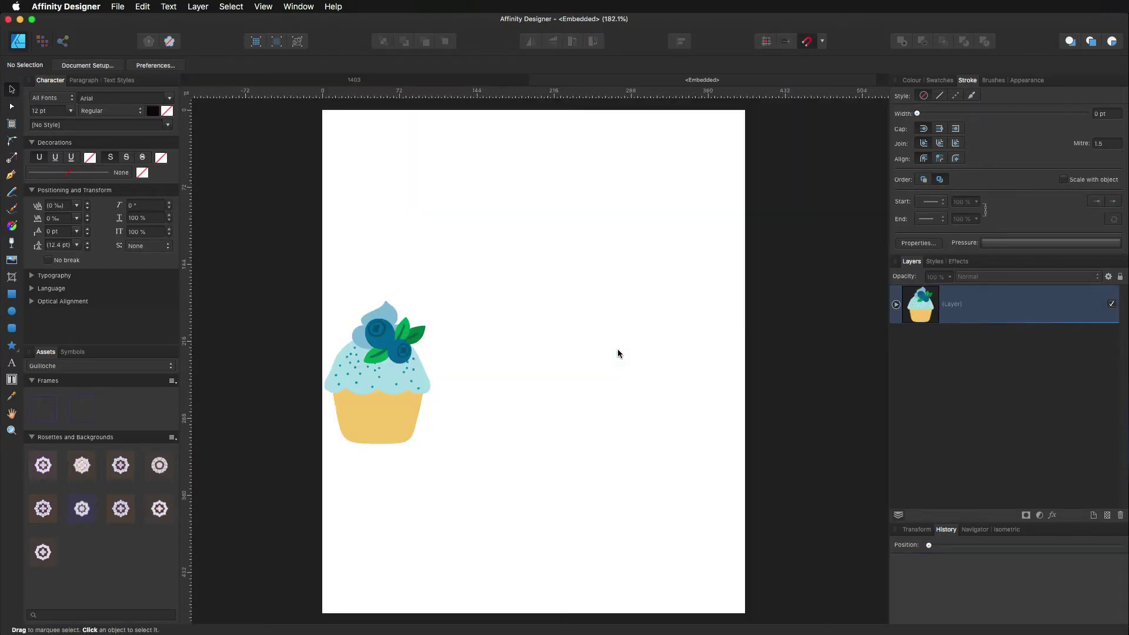
{"action": "left_click", "coordinate": [896, 305]}
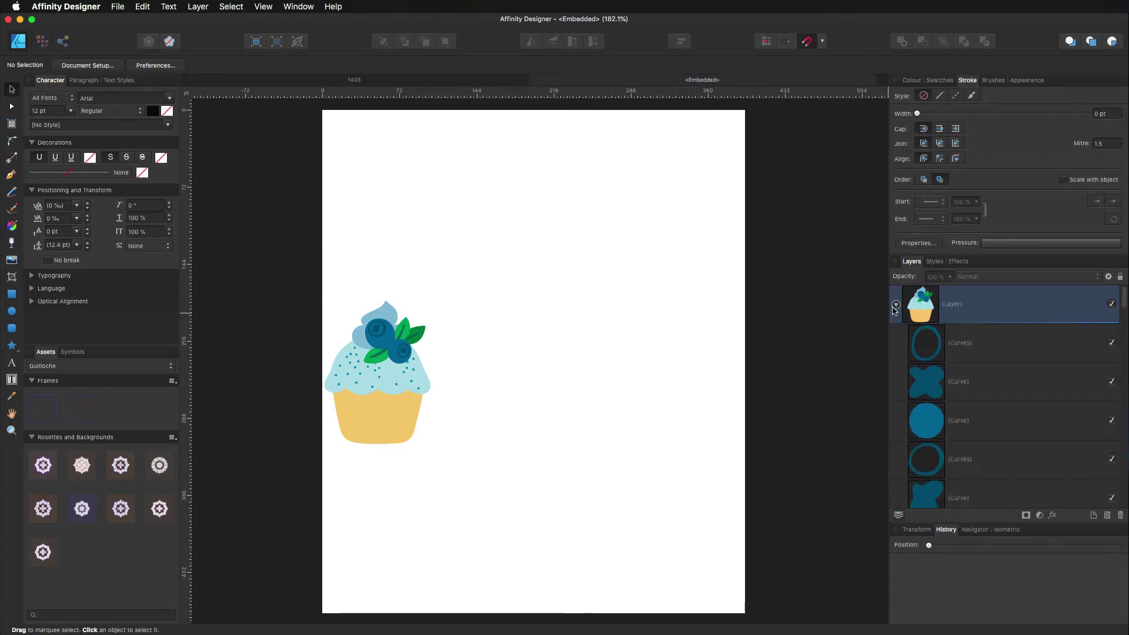
{"action": "left_click", "coordinate": [896, 305]}
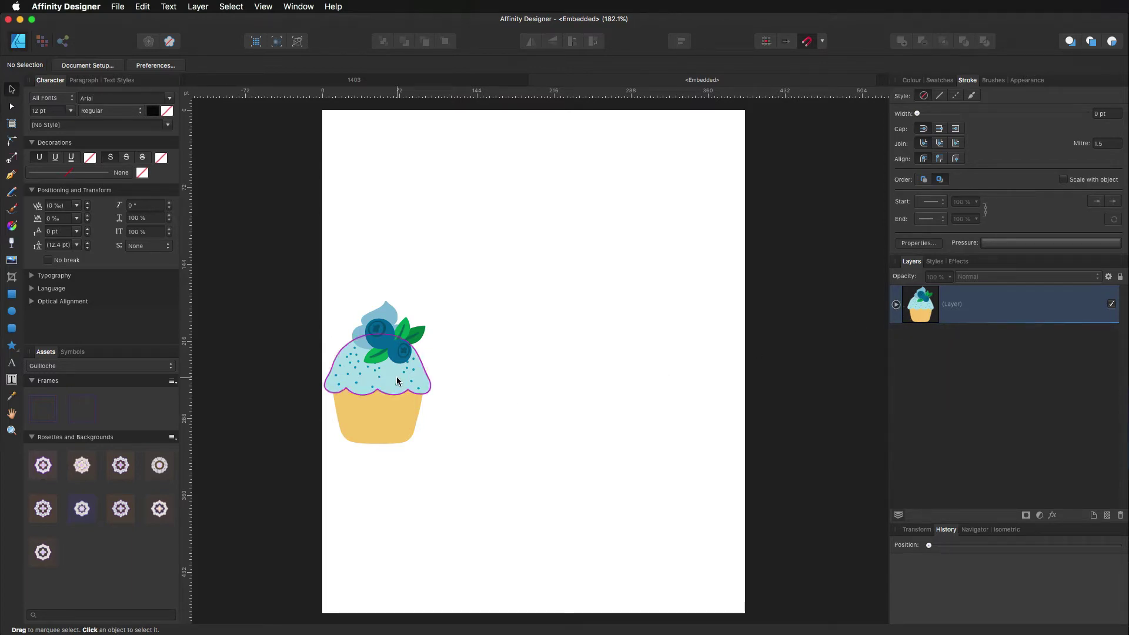
{"action": "scroll", "coordinate": [397, 381], "scroll_direction": "left", "scroll_amount": 2}
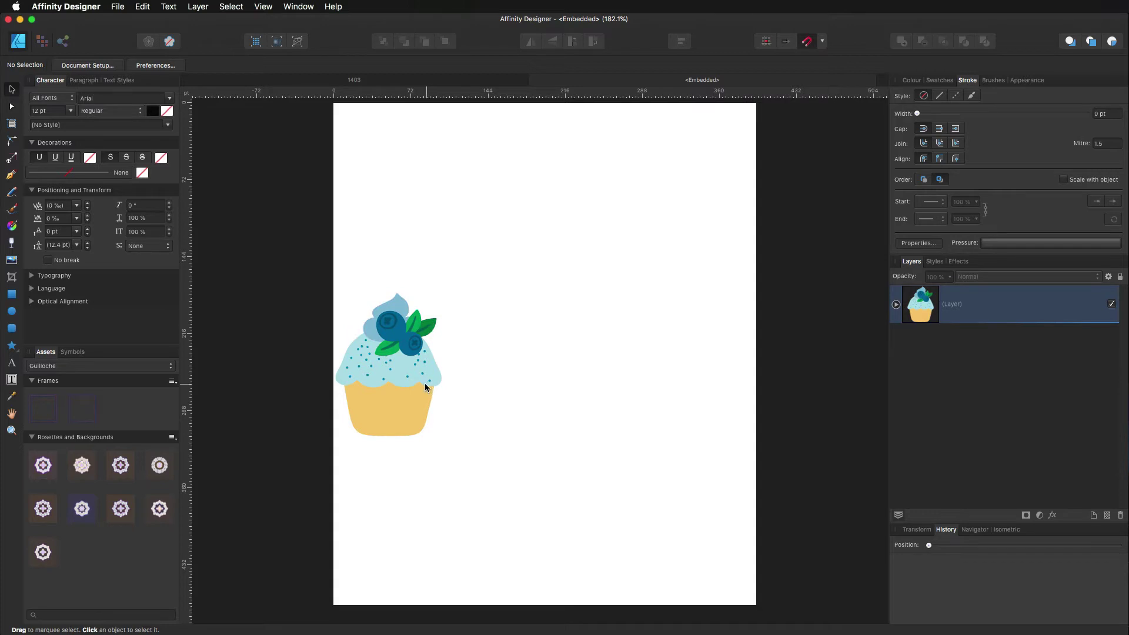
{"action": "left_click", "coordinate": [960, 310]}
{"action": "key", "text": "super+j"}
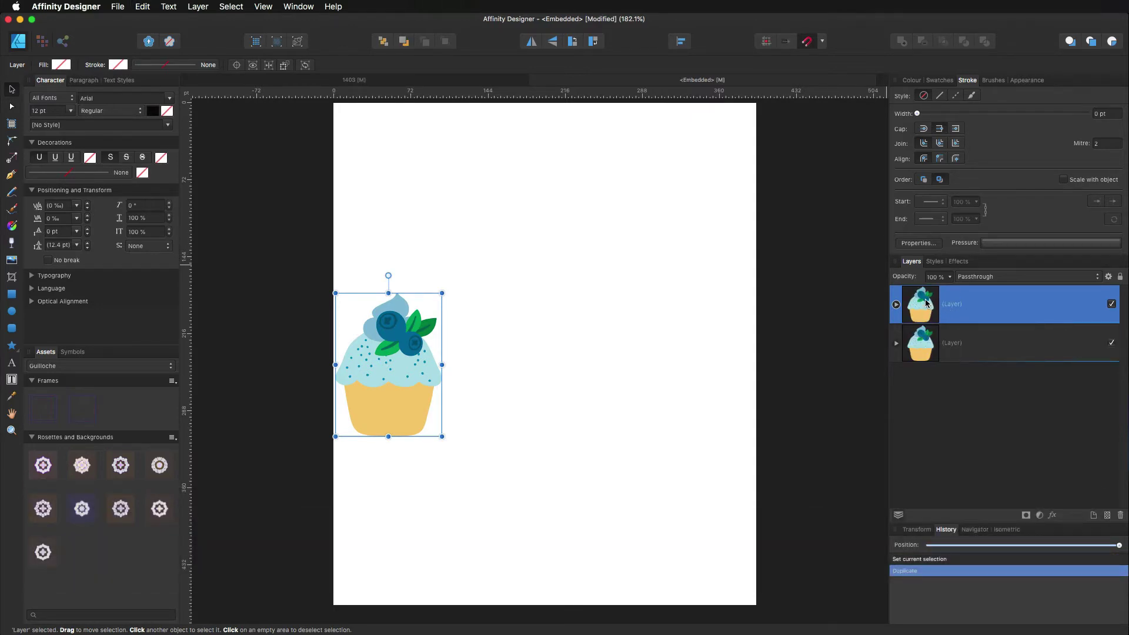
Combine all the curves inside the duplicated upper layer into one compound shape.
{"action": "left_click", "coordinate": [895, 304]}
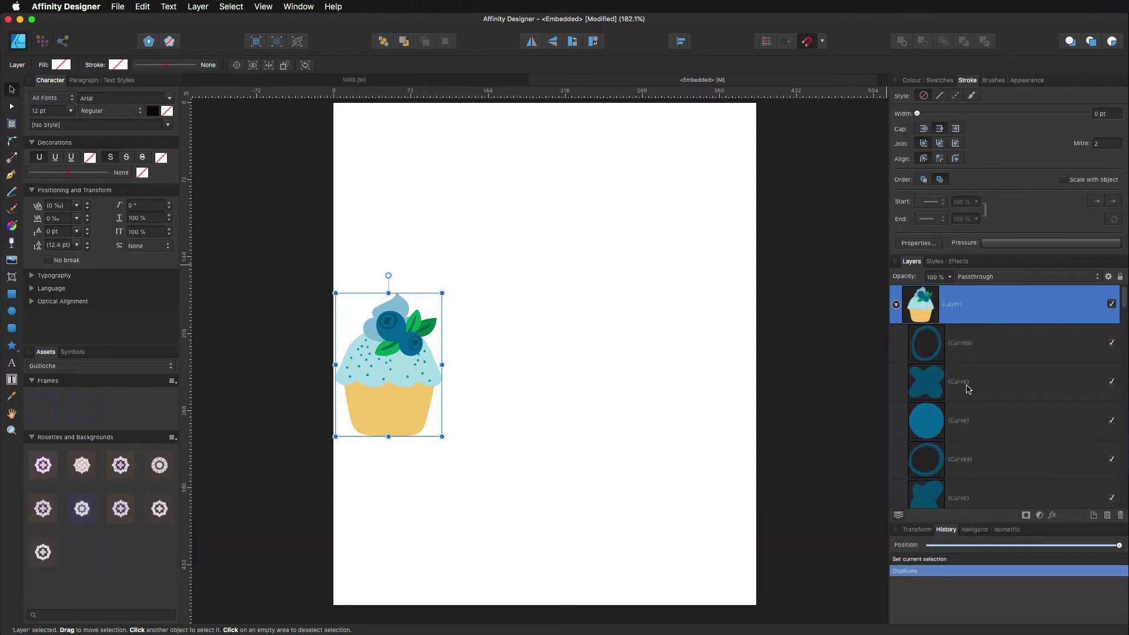
{"action": "left_click", "coordinate": [968, 344]}
{"action": "scroll", "coordinate": [998, 400], "scroll_direction": "down", "scroll_amount": 10}
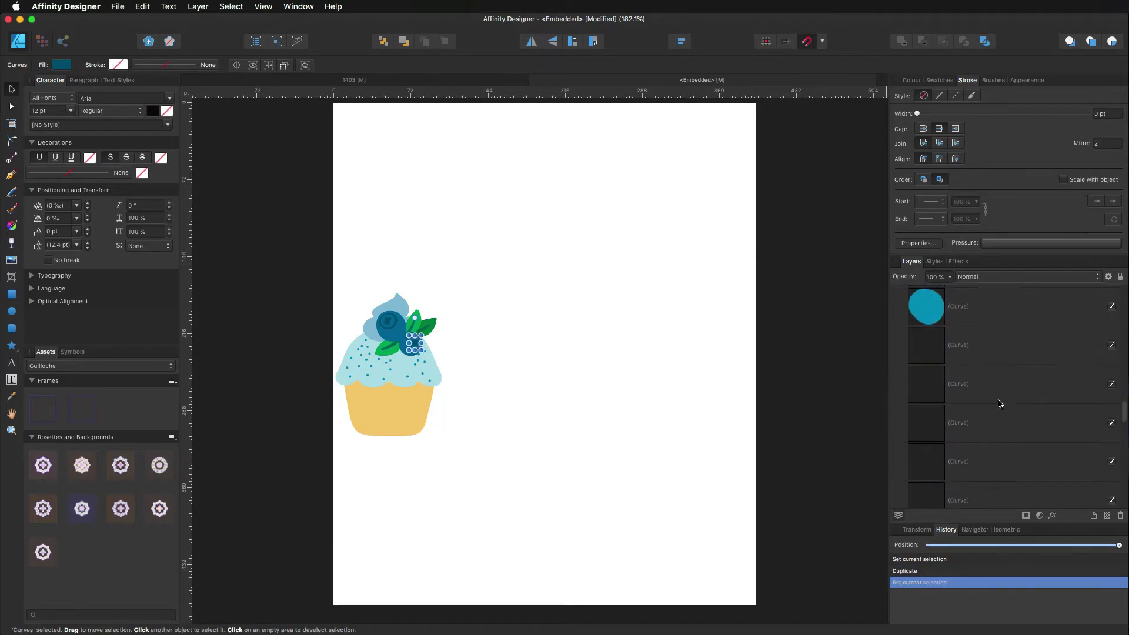
{"action": "left_click", "coordinate": [971, 448], "text": "shift"}
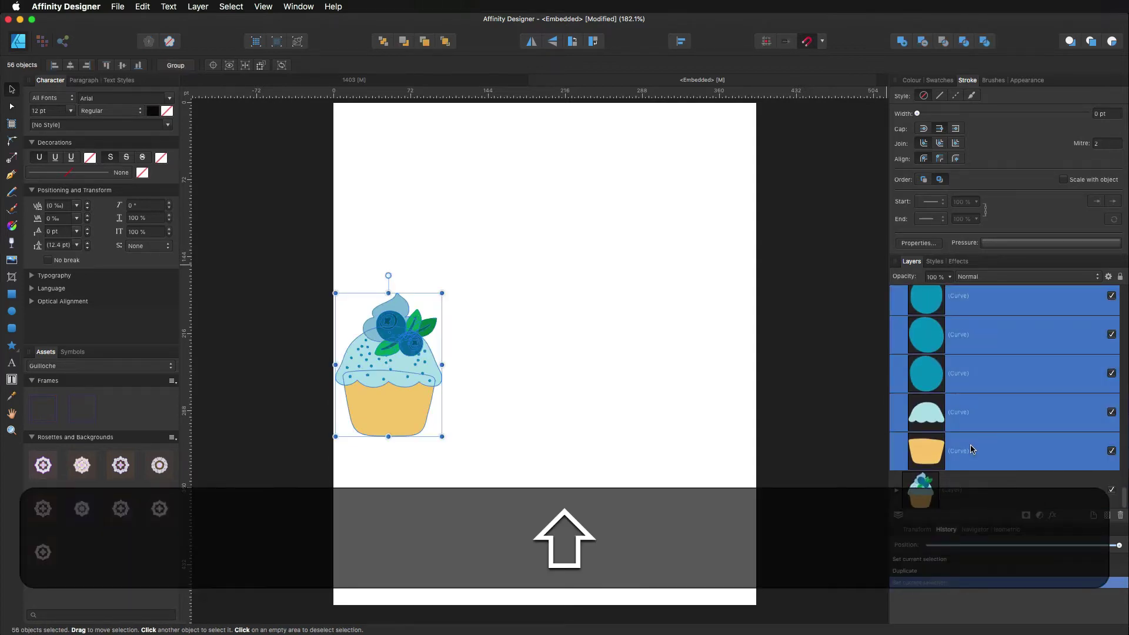
{"action": "left_click", "coordinate": [197, 7]}
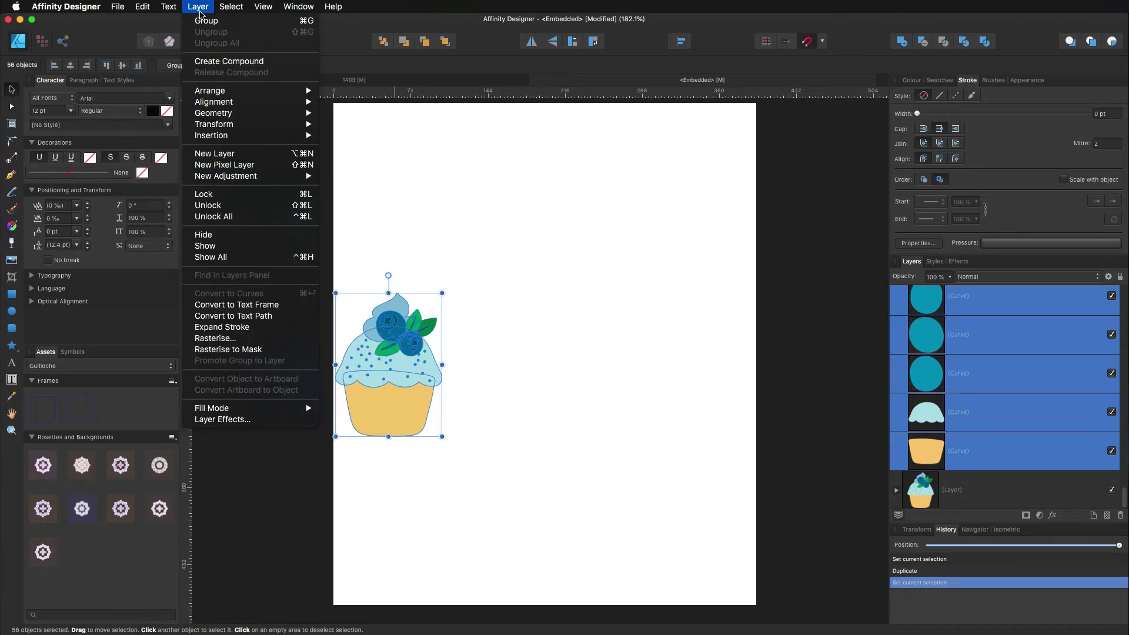
{"action": "left_click", "coordinate": [217, 62]}
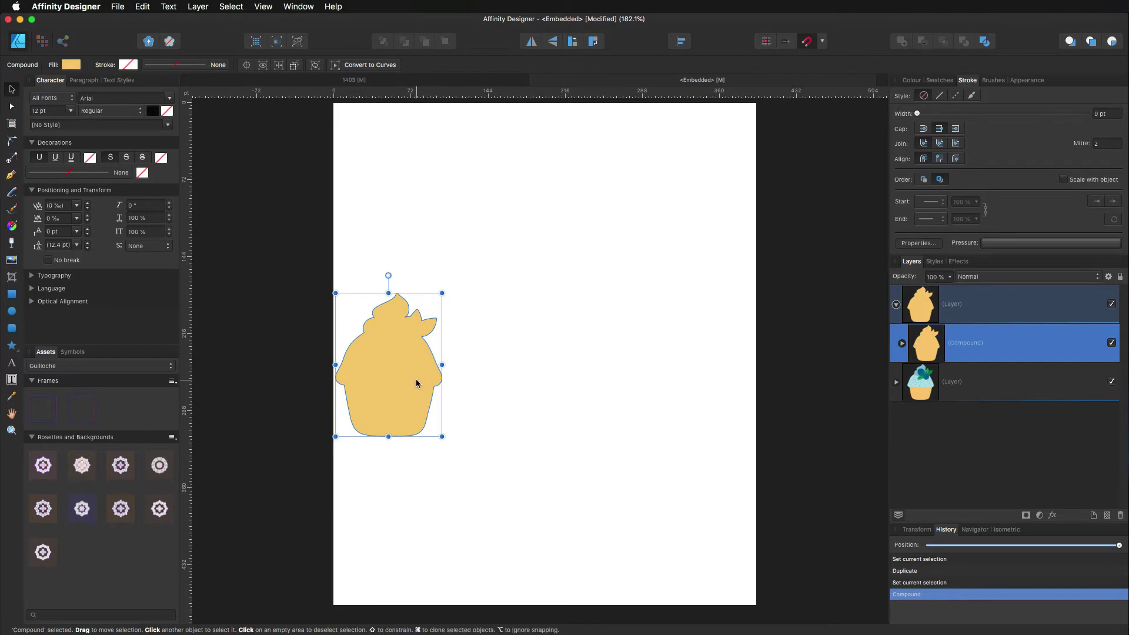
Convert the cupcake silhouette compound to a single curve.
{"action": "scroll", "coordinate": [416, 383], "scroll_direction": "left", "scroll_amount": 1}
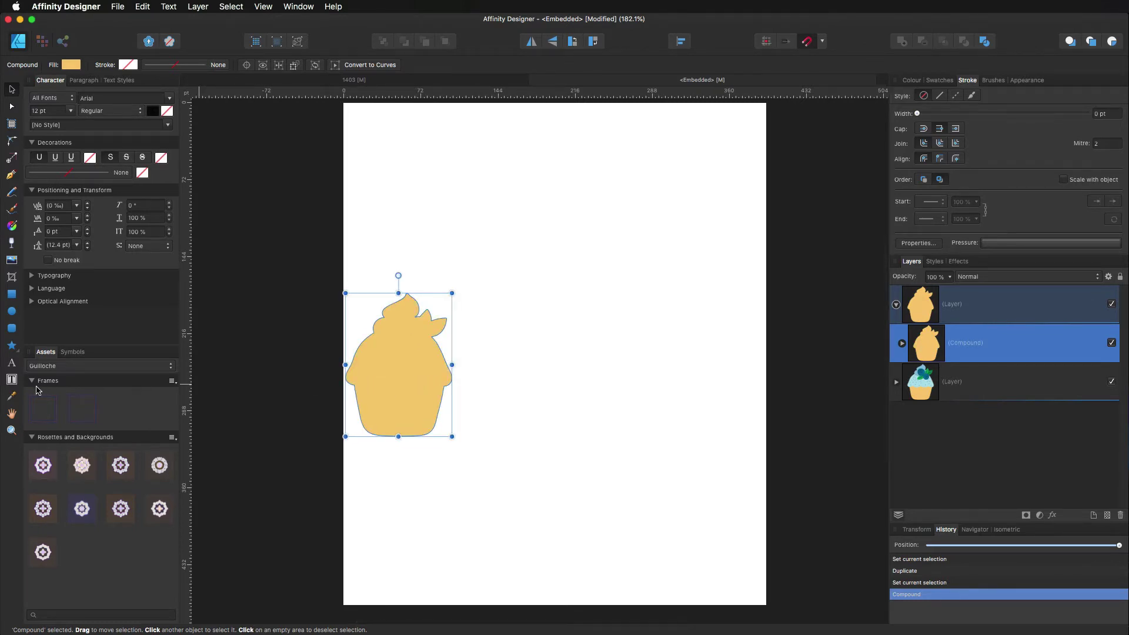
{"action": "left_click", "coordinate": [11, 430]}
{"action": "left_click_drag", "start_coordinate": [394, 366], "coordinate": [610, 373]}
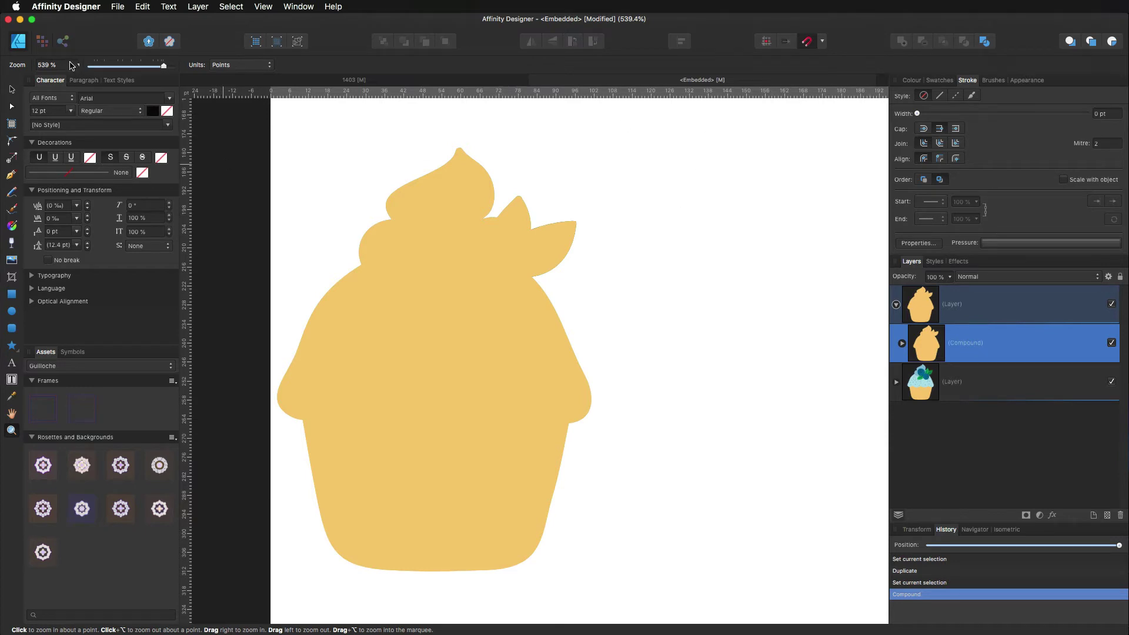
{"action": "left_click", "coordinate": [12, 90]}
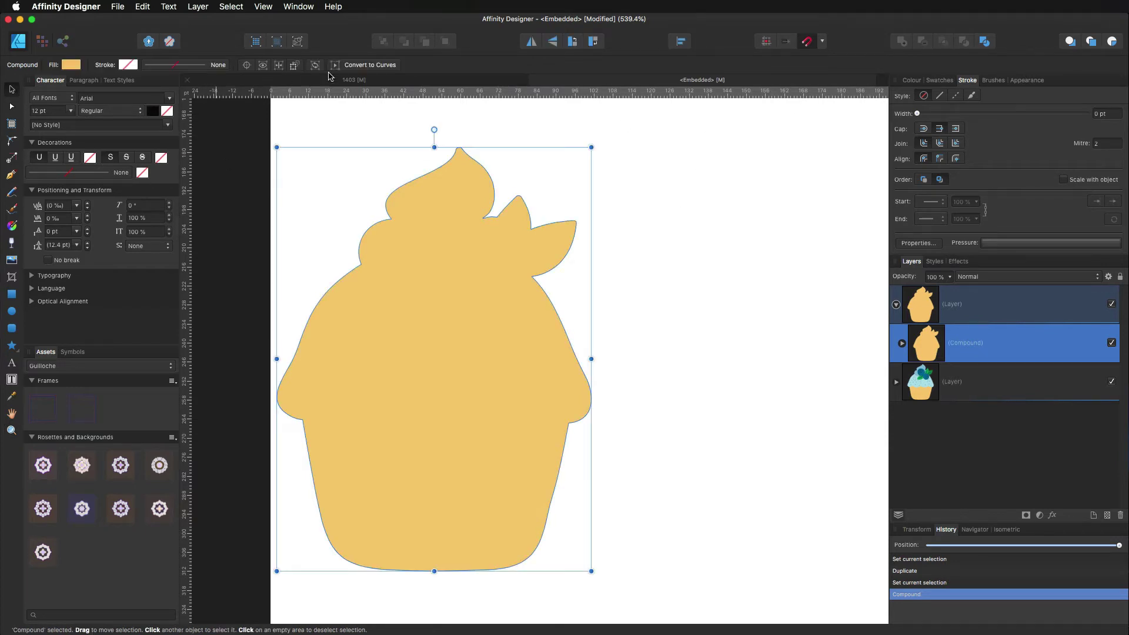
{"action": "left_click", "coordinate": [369, 66]}
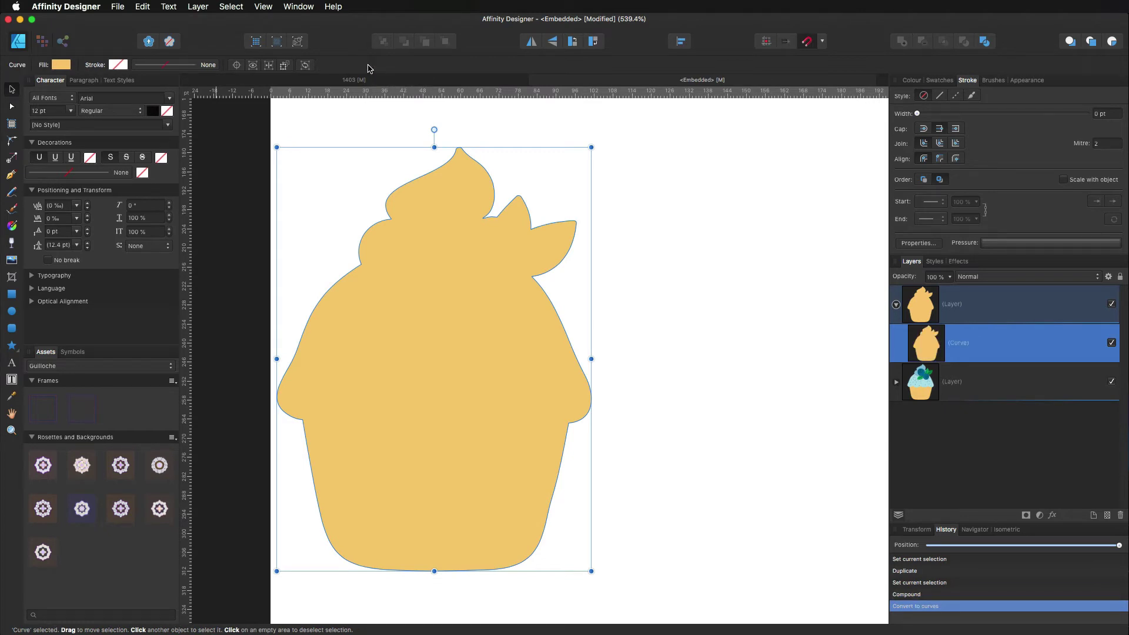
Turn the cupcake silhouette into an unfilled outline with a pure red stroke (RGB 255, 0, 0) and save the embedded document.
{"action": "left_click", "coordinate": [913, 81]}
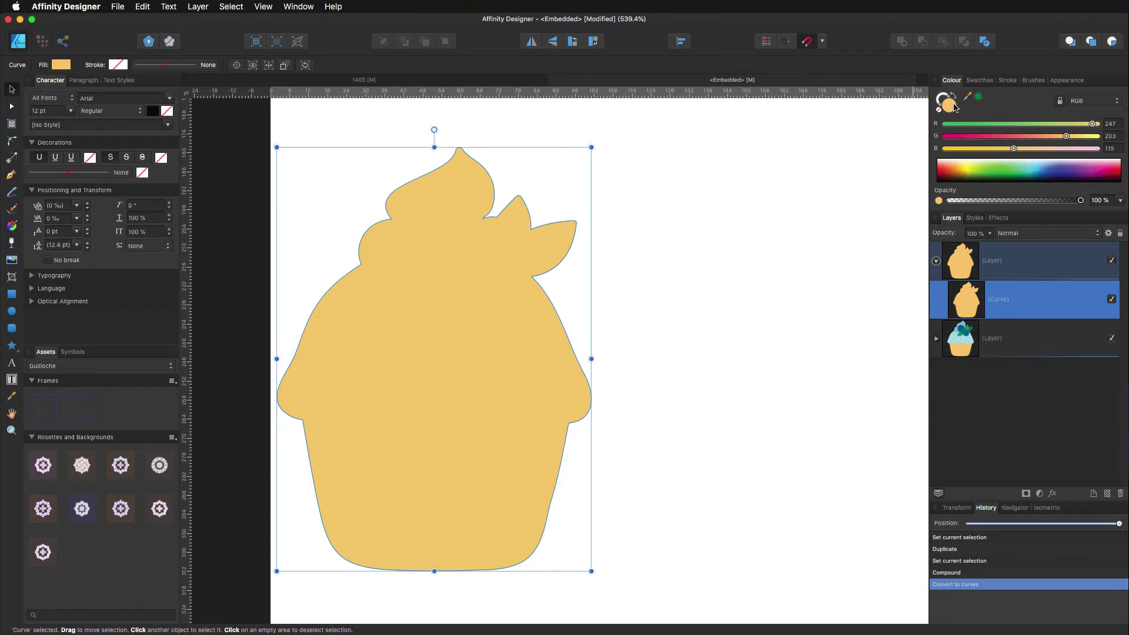
{"action": "left_click", "coordinate": [950, 100]}
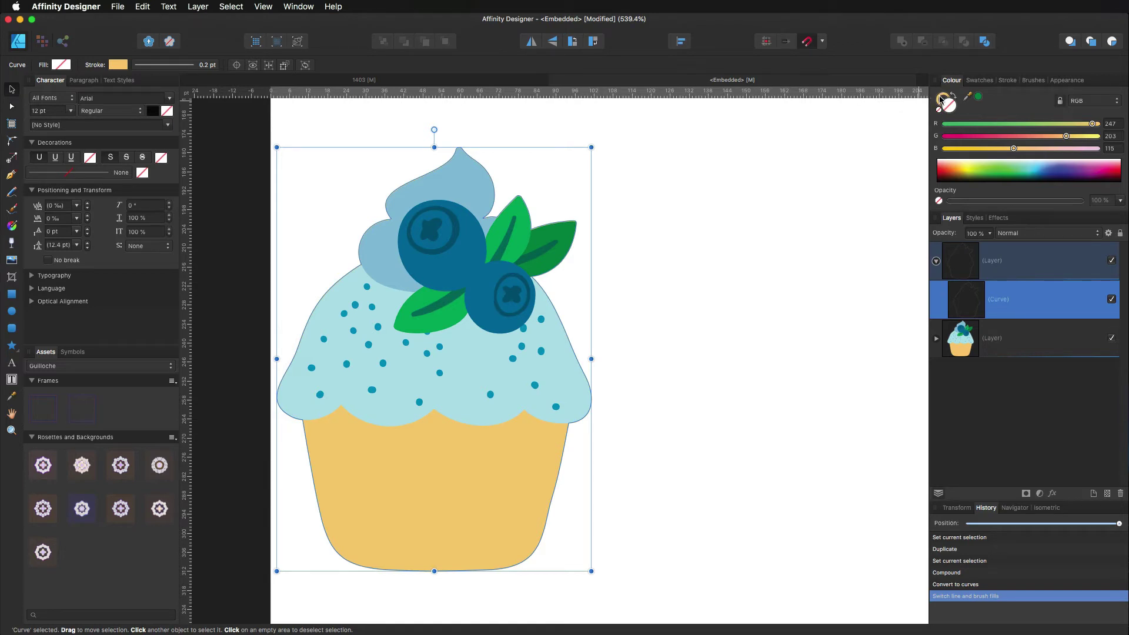
{"action": "left_click", "coordinate": [939, 102]}
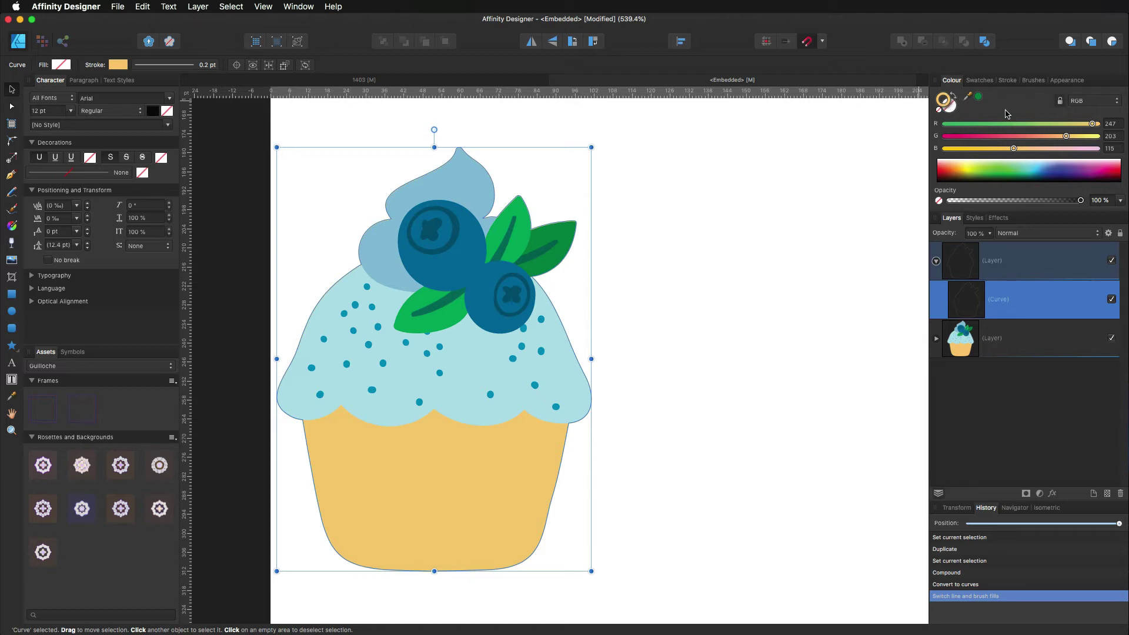
{"action": "mouse_move", "coordinate": [1092, 124]}
{"action": "left_mouse_down"}
{"action": "mouse_move", "coordinate": [1112, 127]}
{"action": "mouse_move", "coordinate": [944, 136]}
{"action": "left_mouse_up"}
{"action": "left_click_drag", "start_coordinate": [1014, 148], "coordinate": [913, 152]}
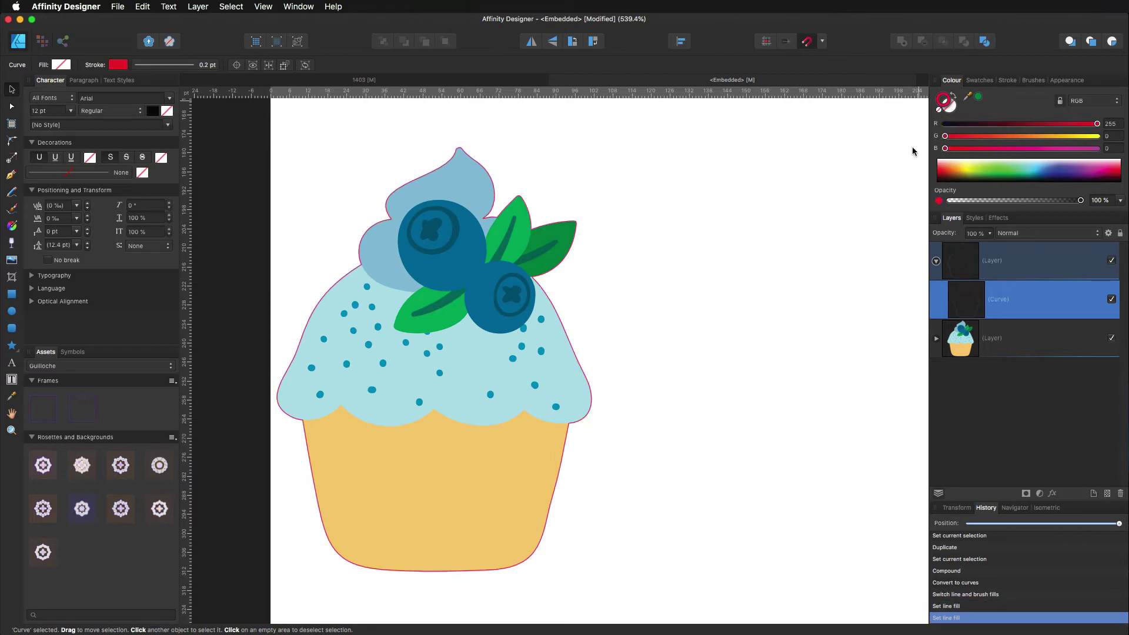
{"action": "left_click", "coordinate": [704, 277]}
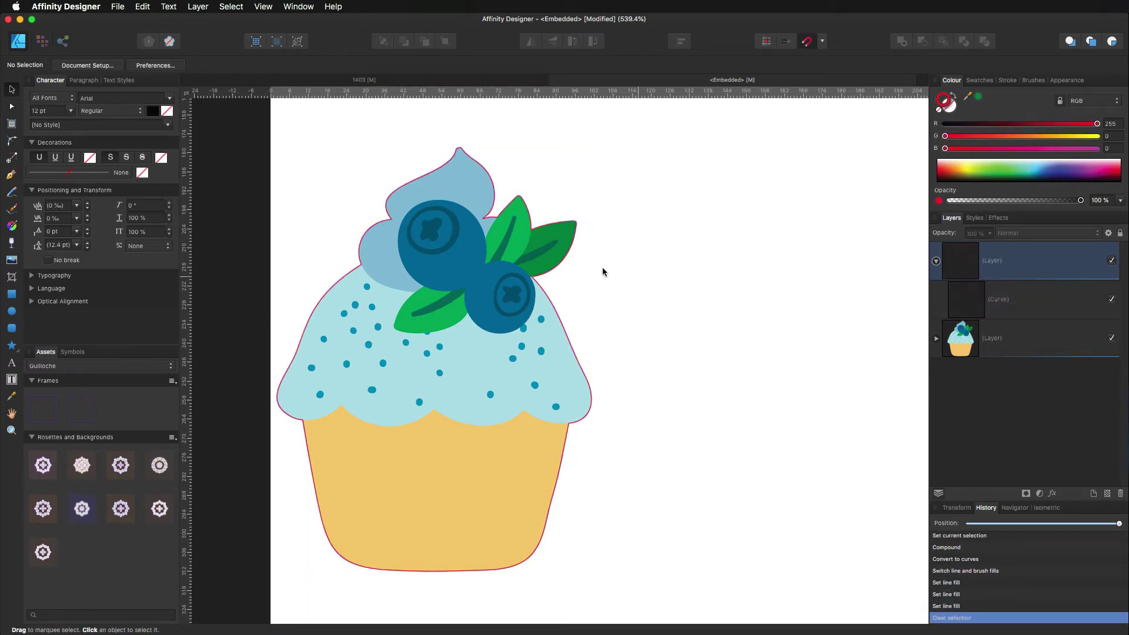
{"action": "key", "text": "super+s"}
{"action": "left_click", "coordinate": [1015, 341]}
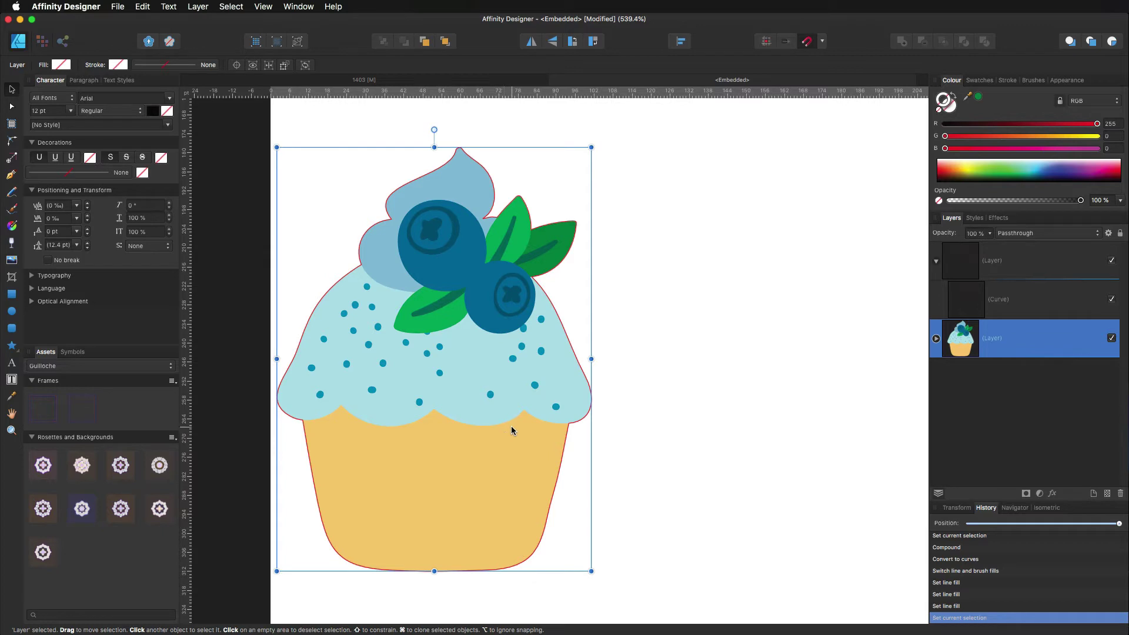
{"action": "left_click", "coordinate": [573, 453]}
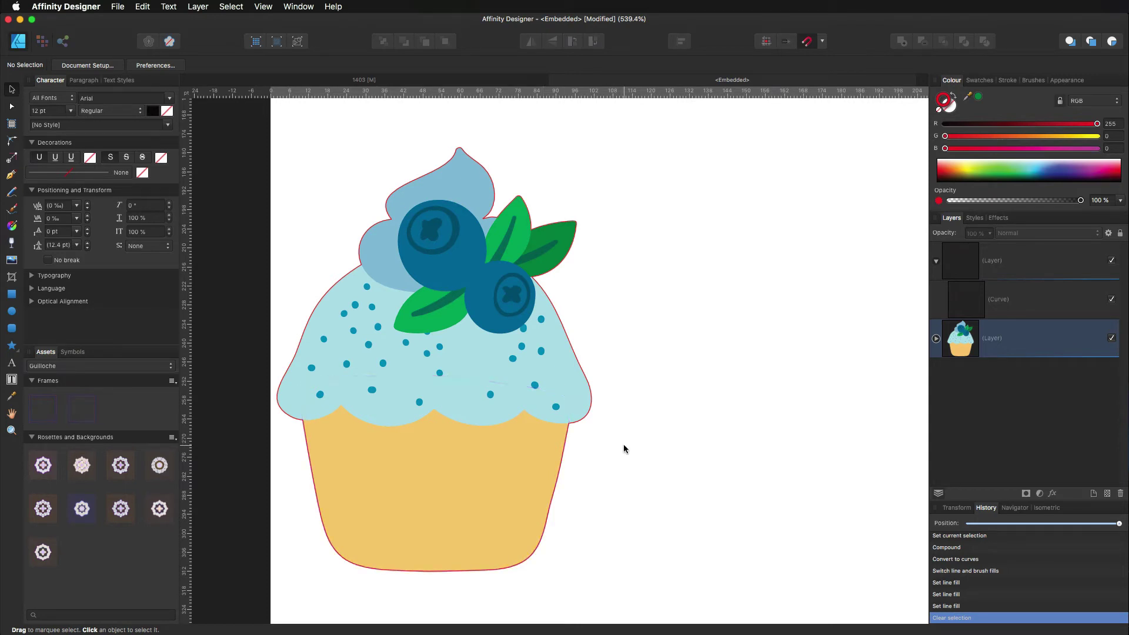
{"action": "scroll", "coordinate": [520, 460], "scroll_direction": "left", "scroll_amount": 1}
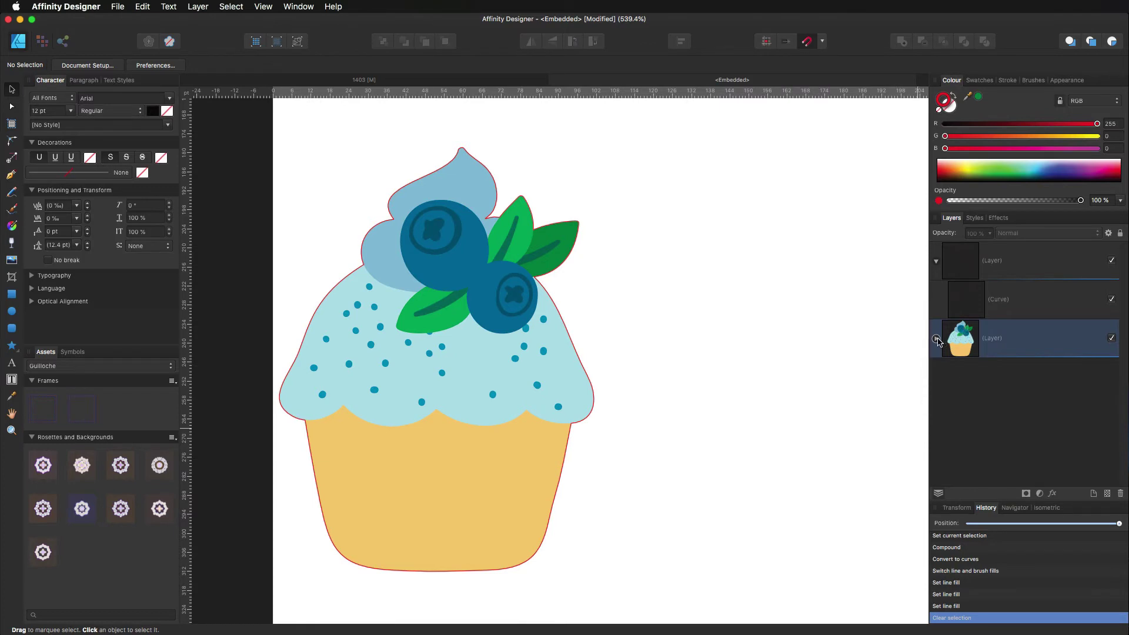
{"action": "left_click", "coordinate": [936, 339]}
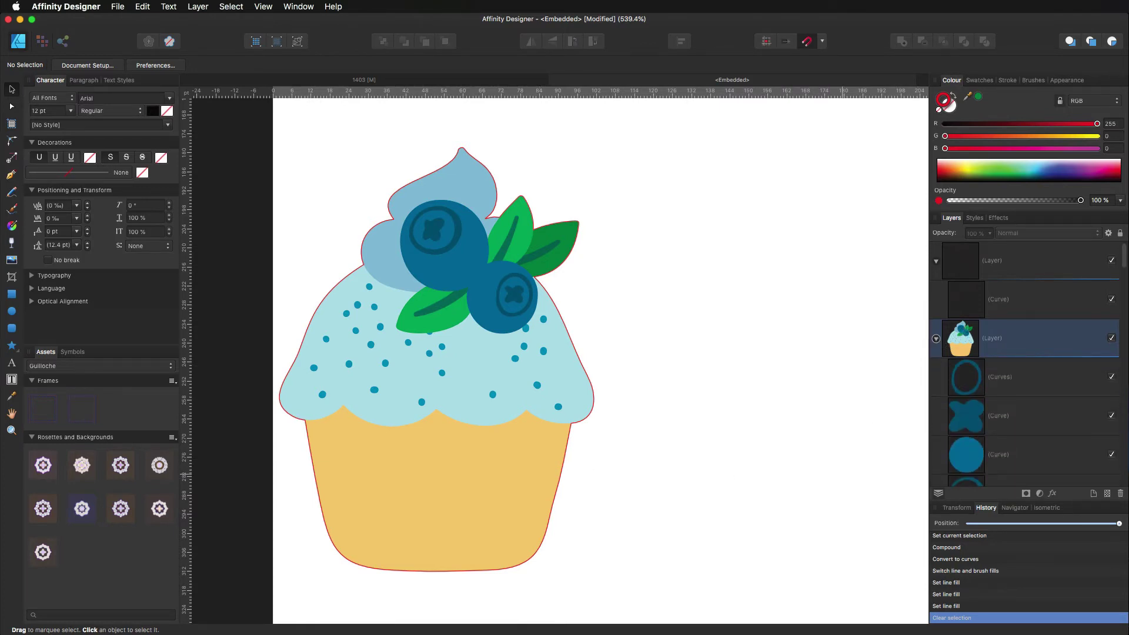
{"action": "left_click", "coordinate": [936, 339]}
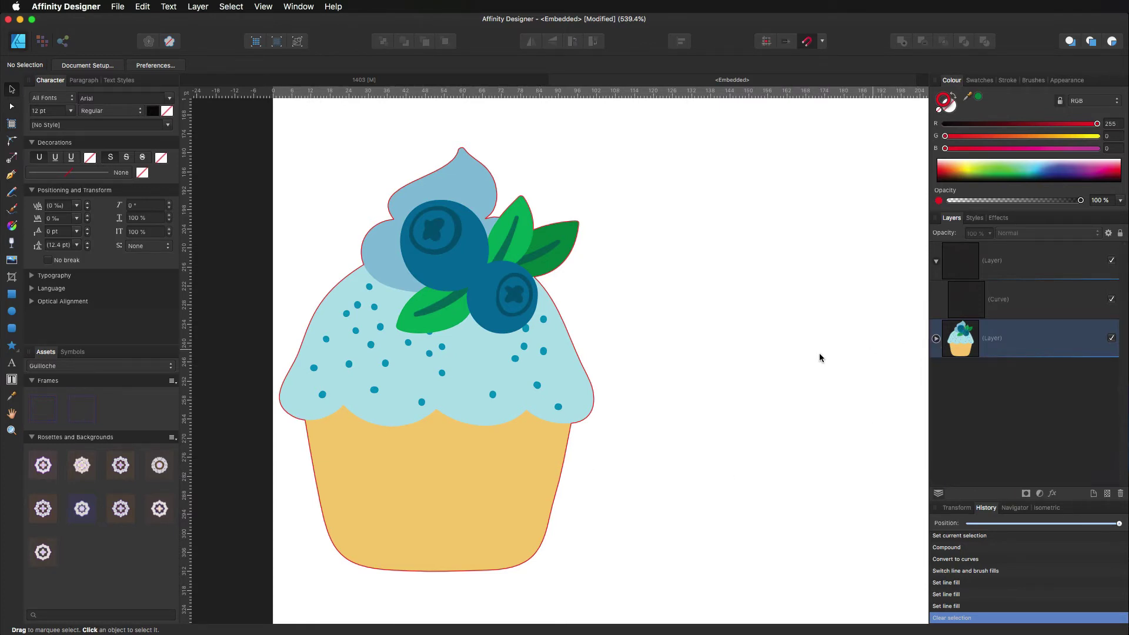
Give the yellow cup curve a stroke in the same colour as its fill, sampled from the cup.
{"action": "left_click", "coordinate": [540, 464]}
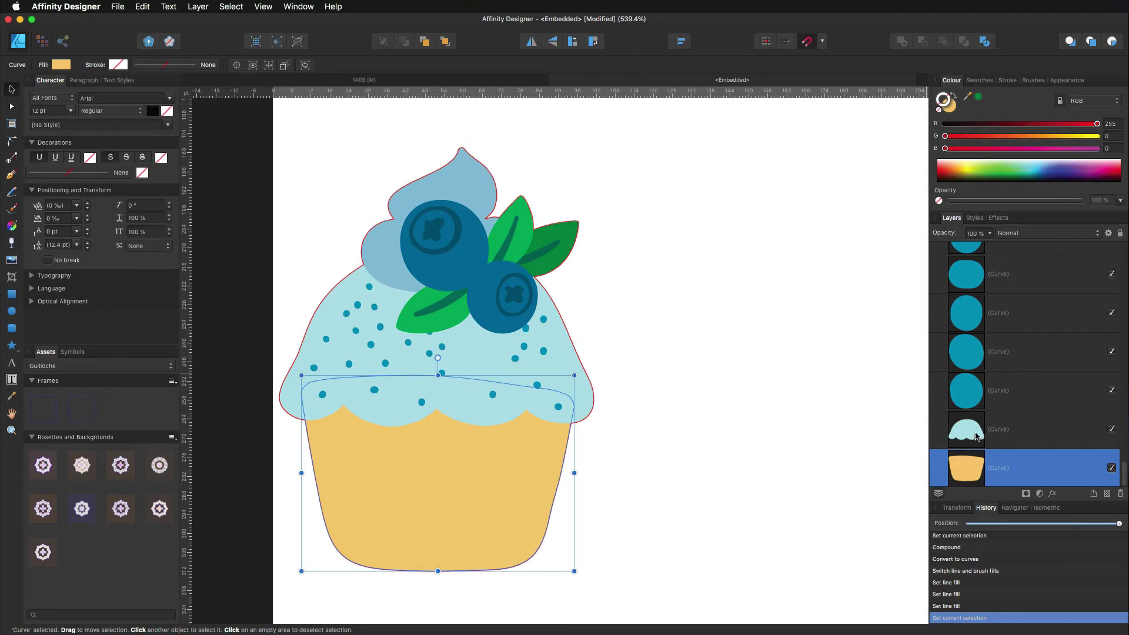
{"action": "key", "text": "super"}
{"action": "left_click_drag", "start_coordinate": [967, 96], "coordinate": [508, 480]}
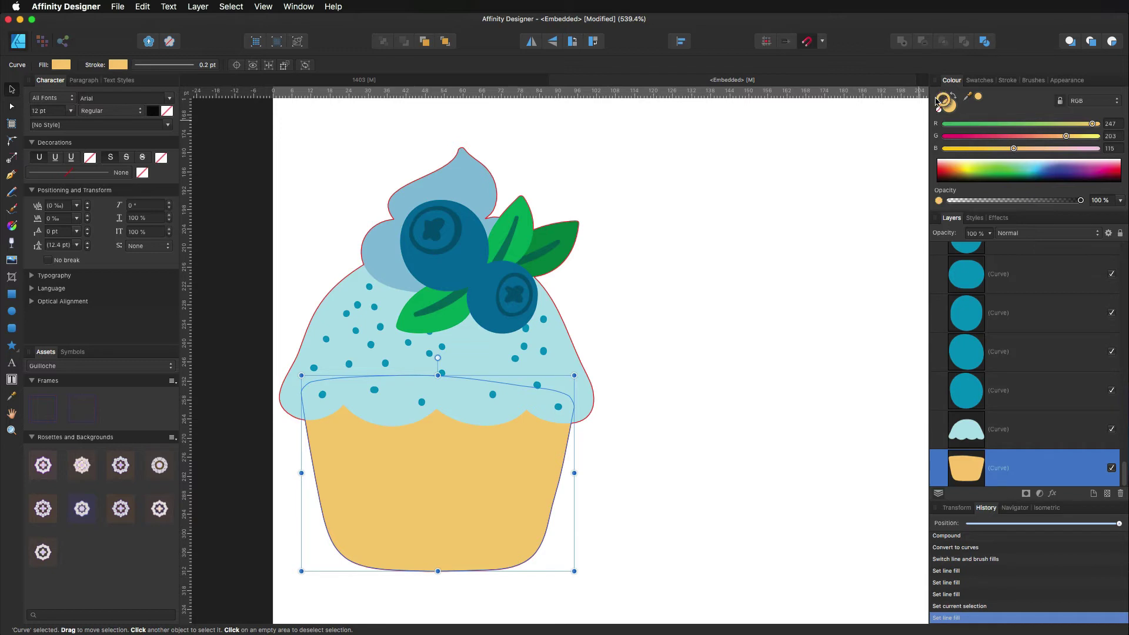
Switch the document units to millimetres and set the yellow cup's stroke width to 2 mm.
{"action": "left_click", "coordinate": [1008, 81]}
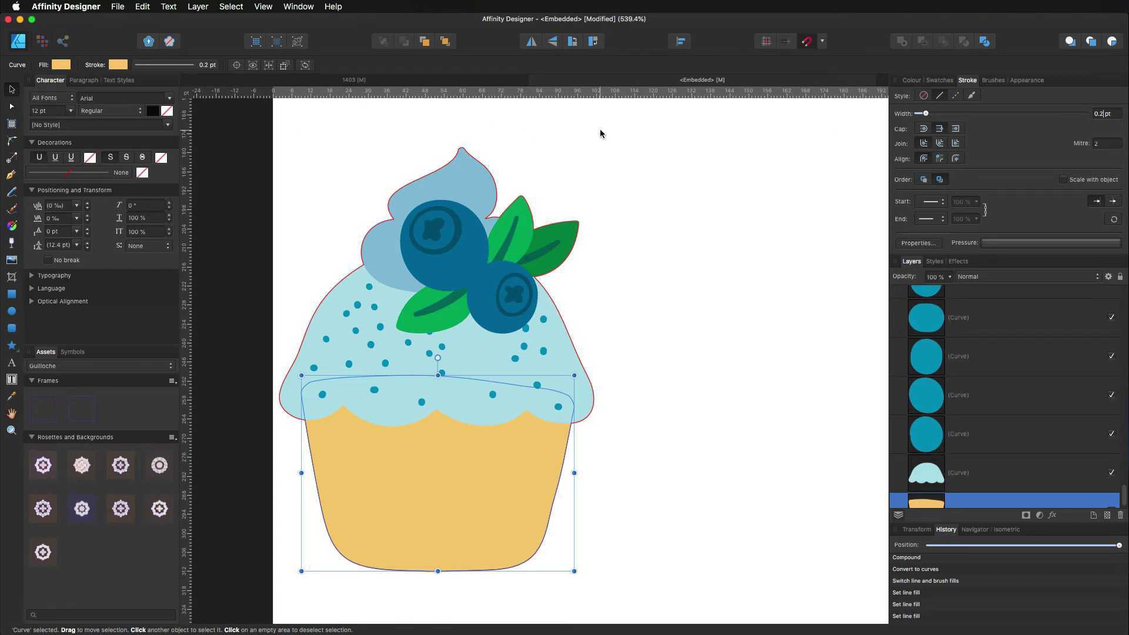
{"action": "left_click", "coordinate": [186, 96]}
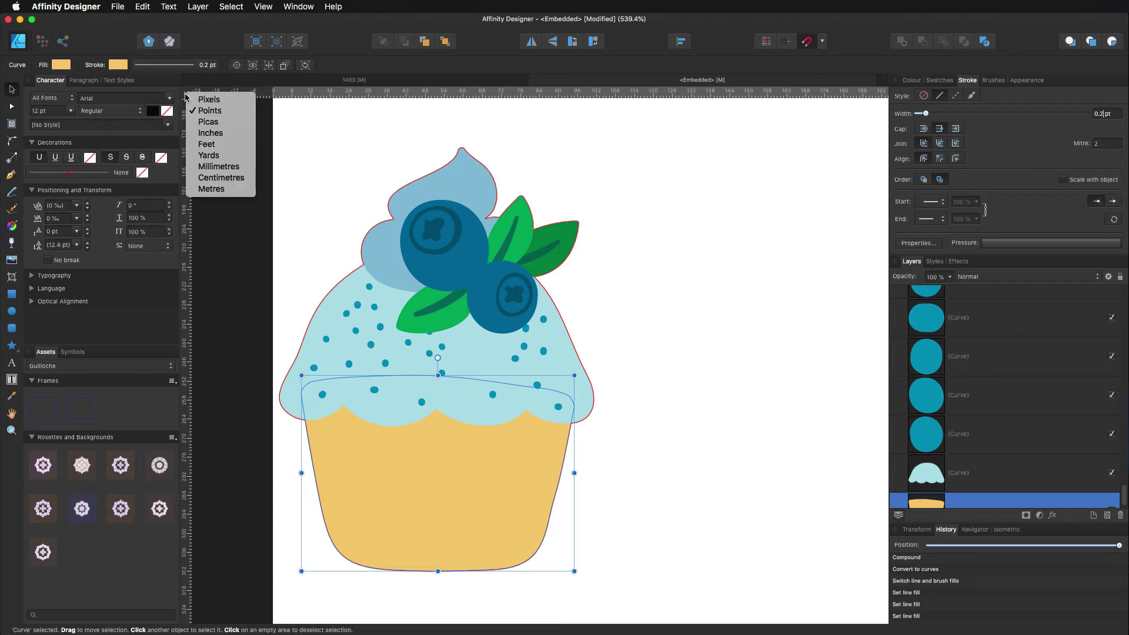
{"action": "left_click", "coordinate": [218, 167]}
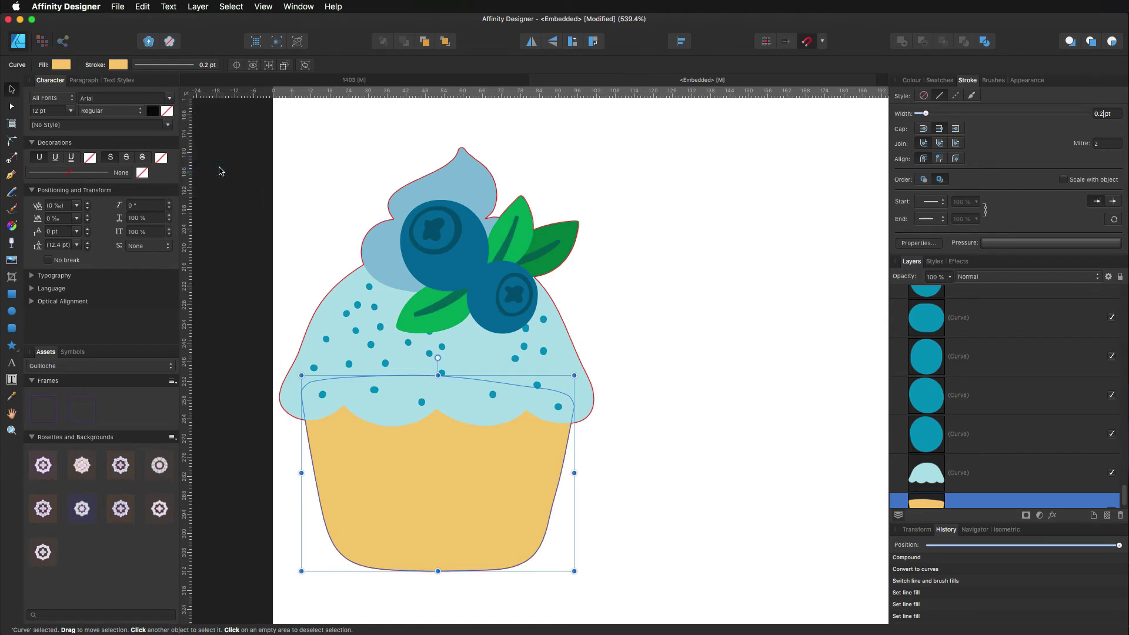
{"action": "left_click", "coordinate": [1102, 113]}
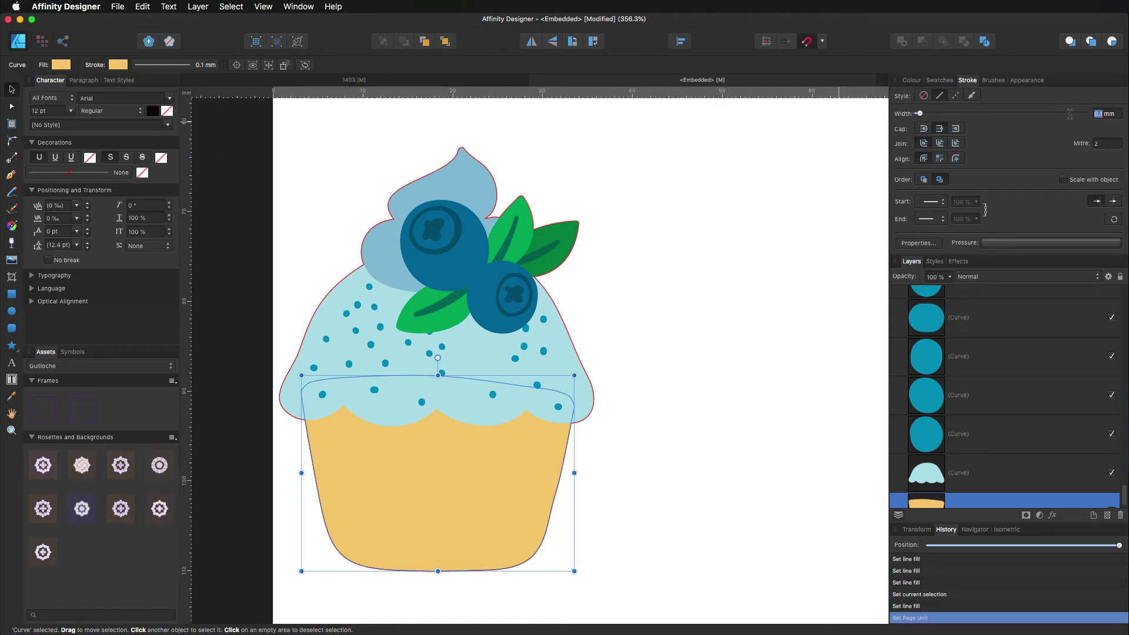
{"action": "type", "text": "2"}
{"action": "key", "text": "Tab"}
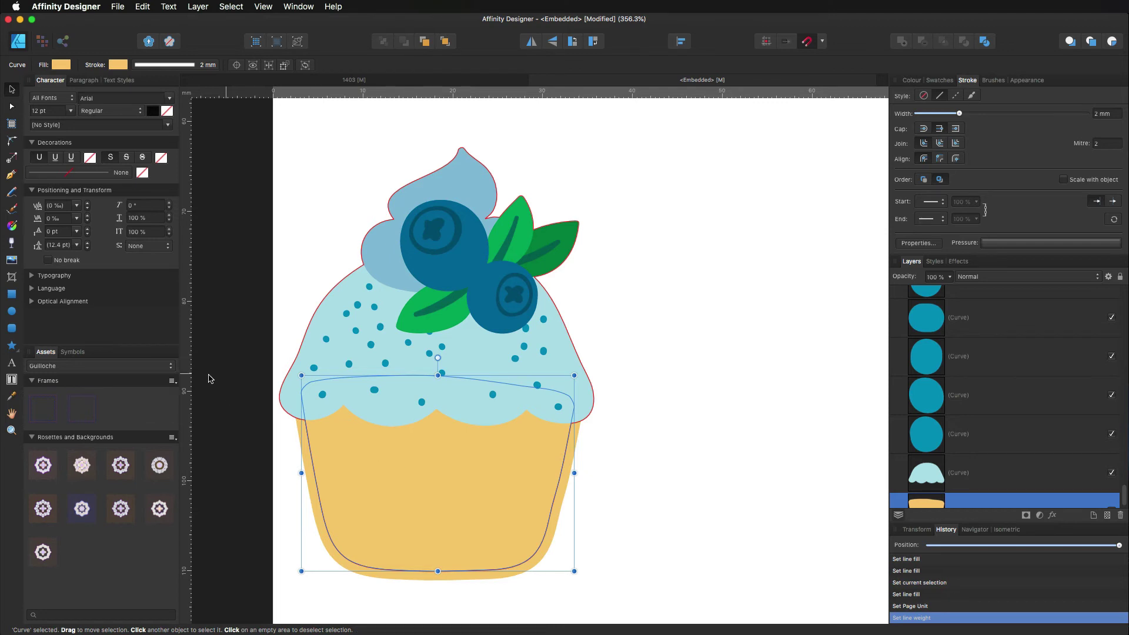
Hide the layer holding the red contour outline, with the cup's upper edge magnified for inspection.
{"action": "left_click", "coordinate": [12, 431]}
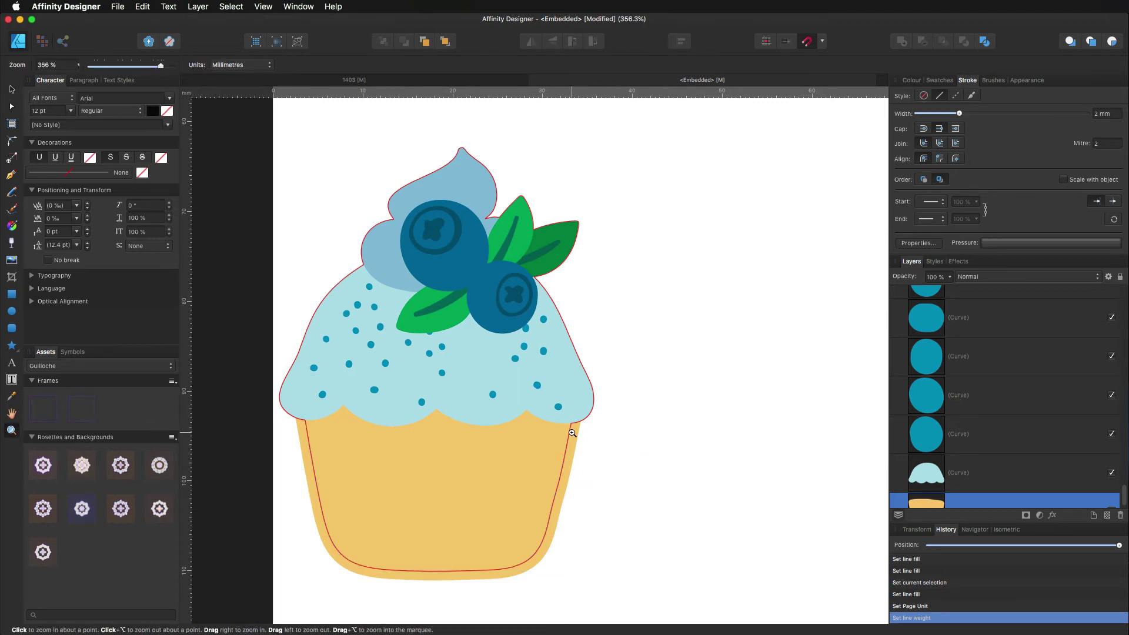
{"action": "mouse_move", "coordinate": [576, 435]}
{"action": "left_mouse_down"}
{"action": "mouse_move", "coordinate": [598, 458]}
{"action": "mouse_move", "coordinate": [708, 466]}
{"action": "left_mouse_up"}
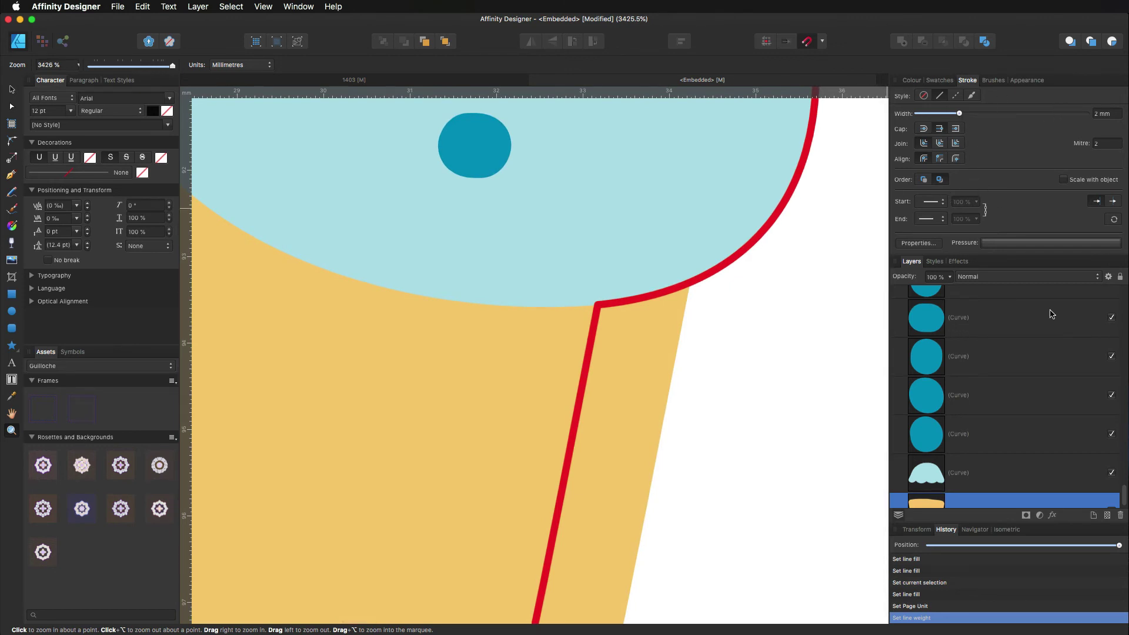
{"action": "scroll", "coordinate": [1051, 313], "scroll_direction": "up", "scroll_amount": 5}
{"action": "scroll", "coordinate": [1051, 314], "scroll_direction": "up", "scroll_amount": 3}
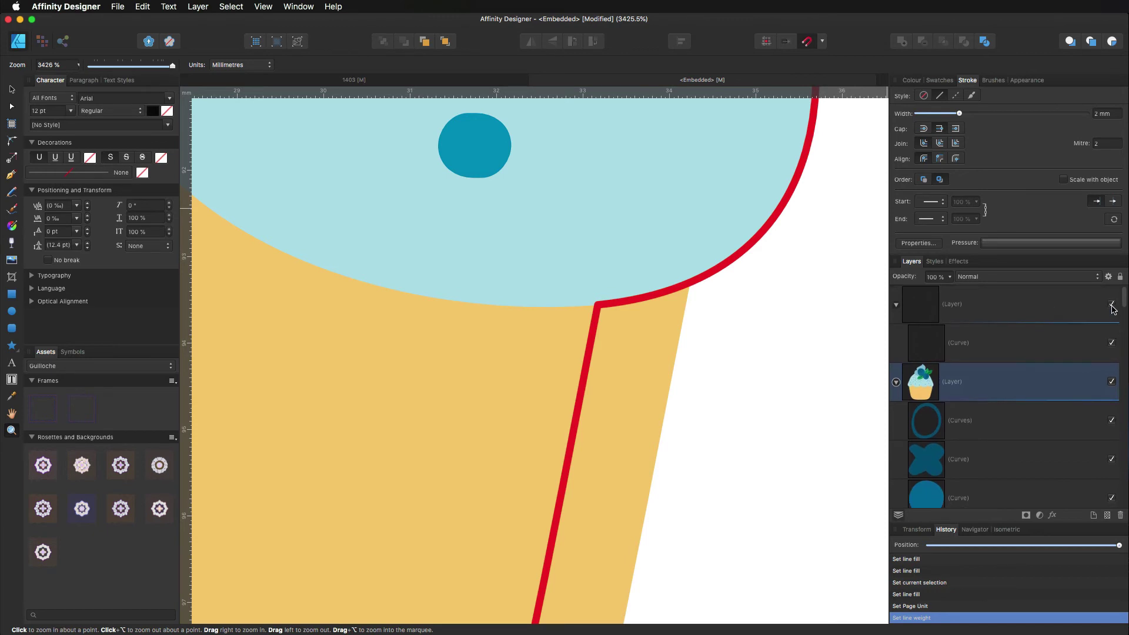
{"action": "left_click", "coordinate": [1111, 304]}
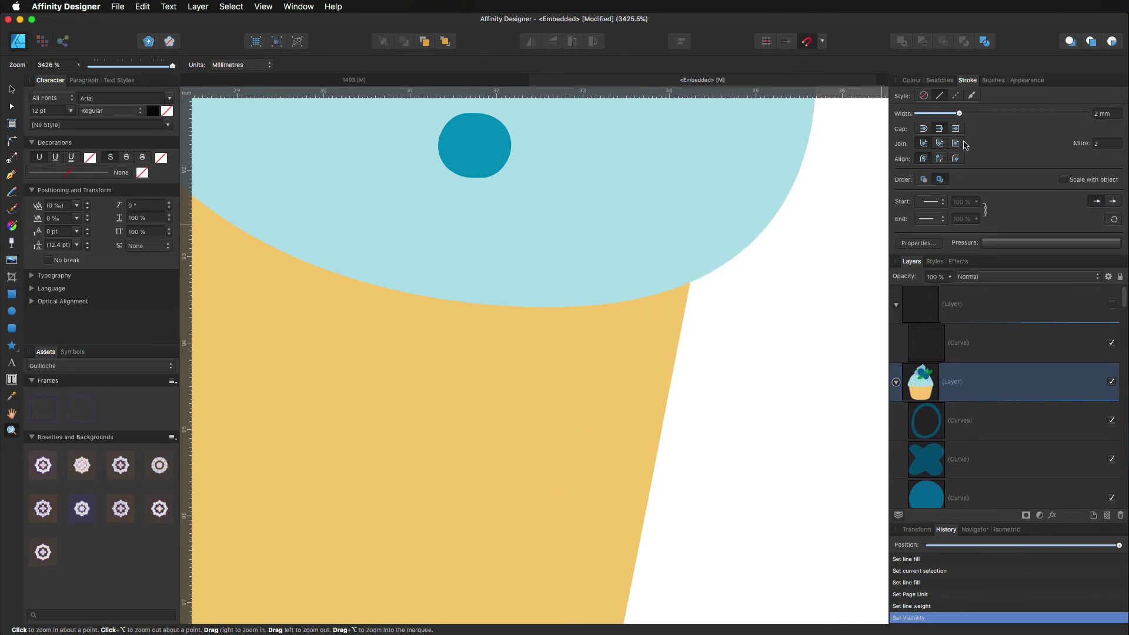
Try aligning the yellow cup's stroke to the outside of its curve and return it to centre alignment.
{"action": "left_click", "coordinate": [956, 159]}
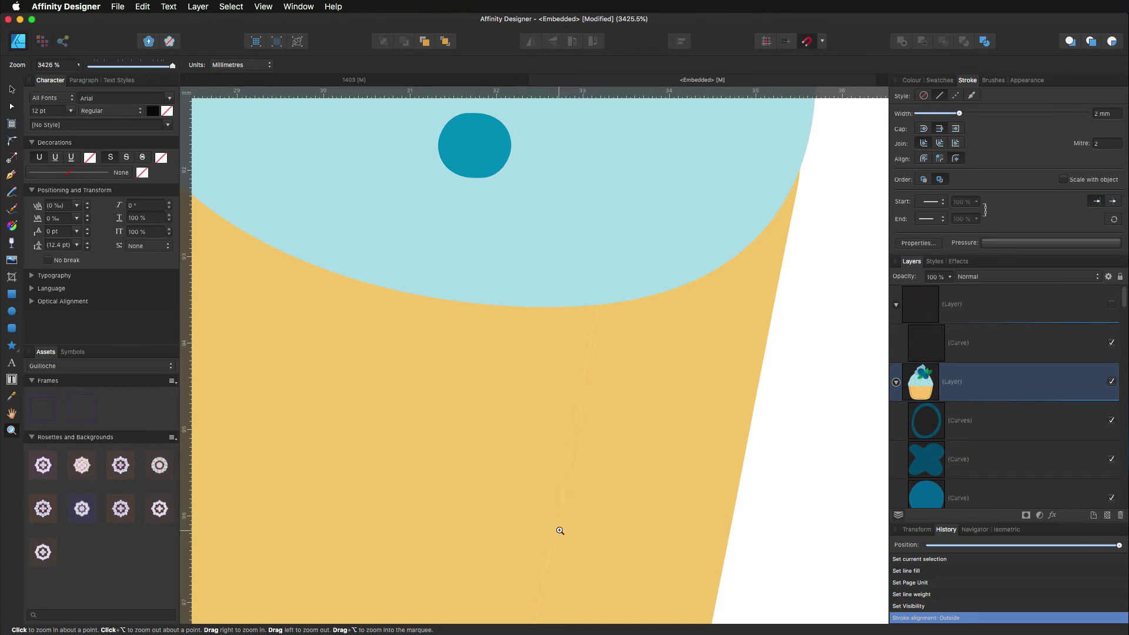
{"action": "mouse_move", "coordinate": [579, 396]}
{"action": "left_mouse_down"}
{"action": "mouse_move", "coordinate": [834, 415]}
{"action": "mouse_move", "coordinate": [486, 405]}
{"action": "mouse_move", "coordinate": [690, 435]}
{"action": "mouse_move", "coordinate": [580, 415]}
{"action": "mouse_move", "coordinate": [443, 418]}
{"action": "mouse_move", "coordinate": [625, 435]}
{"action": "mouse_move", "coordinate": [390, 436]}
{"action": "mouse_move", "coordinate": [668, 447]}
{"action": "mouse_move", "coordinate": [465, 441]}
{"action": "left_mouse_up"}
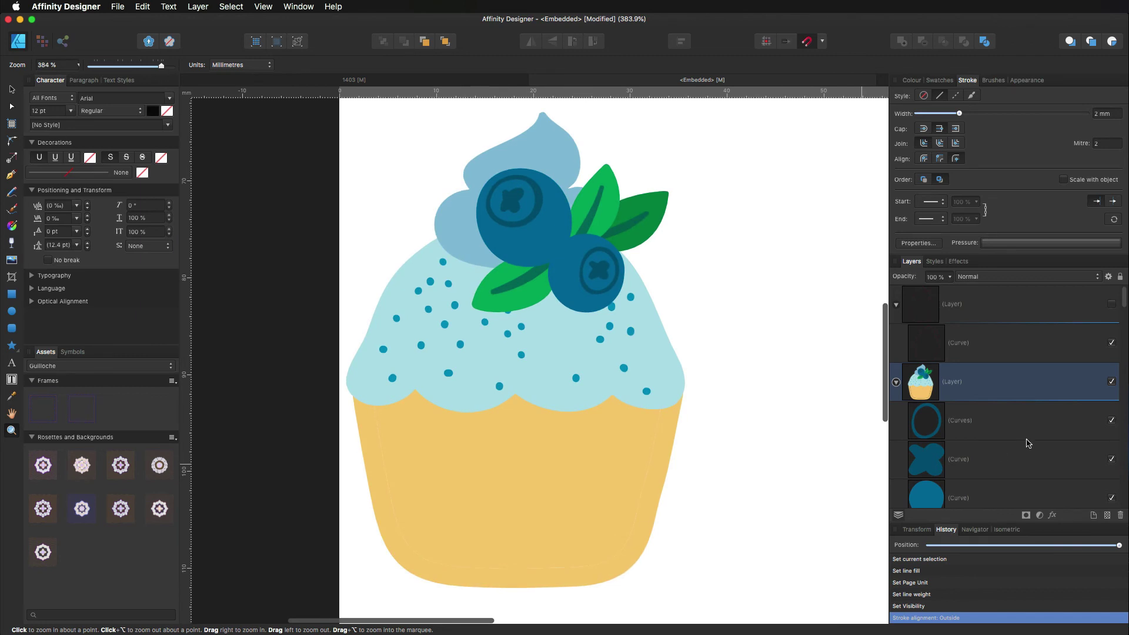
{"action": "left_click", "coordinate": [924, 159]}
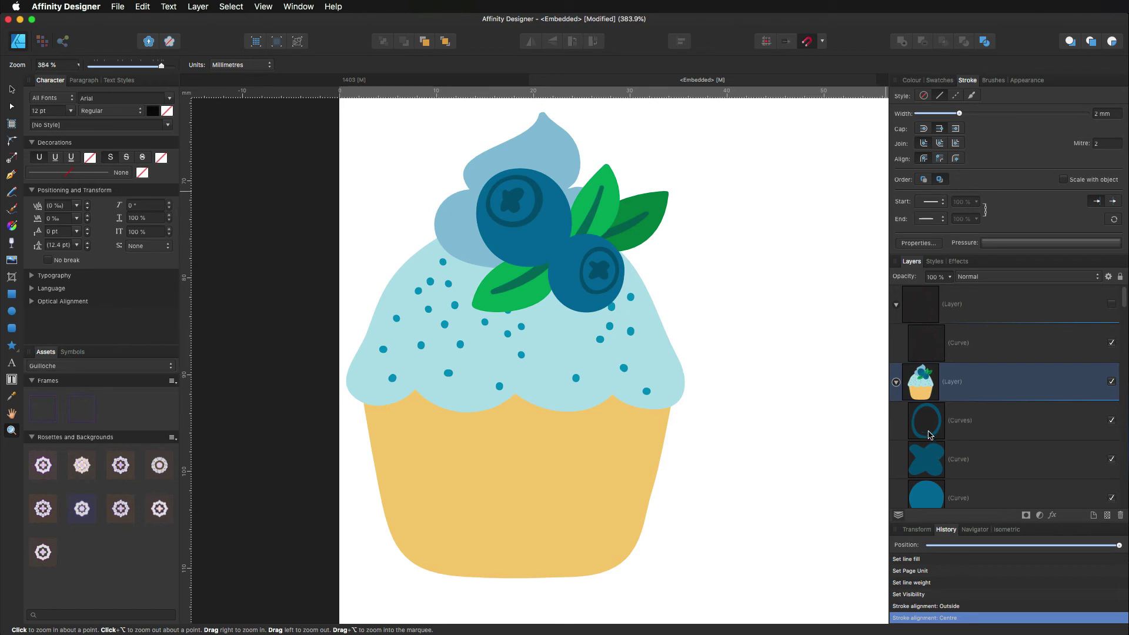
Give the pale blue icing curve a 2 mm stroke in the same colour as its fill, sampled from the icing.
{"action": "scroll", "coordinate": [930, 429], "scroll_direction": "down", "scroll_amount": 10}
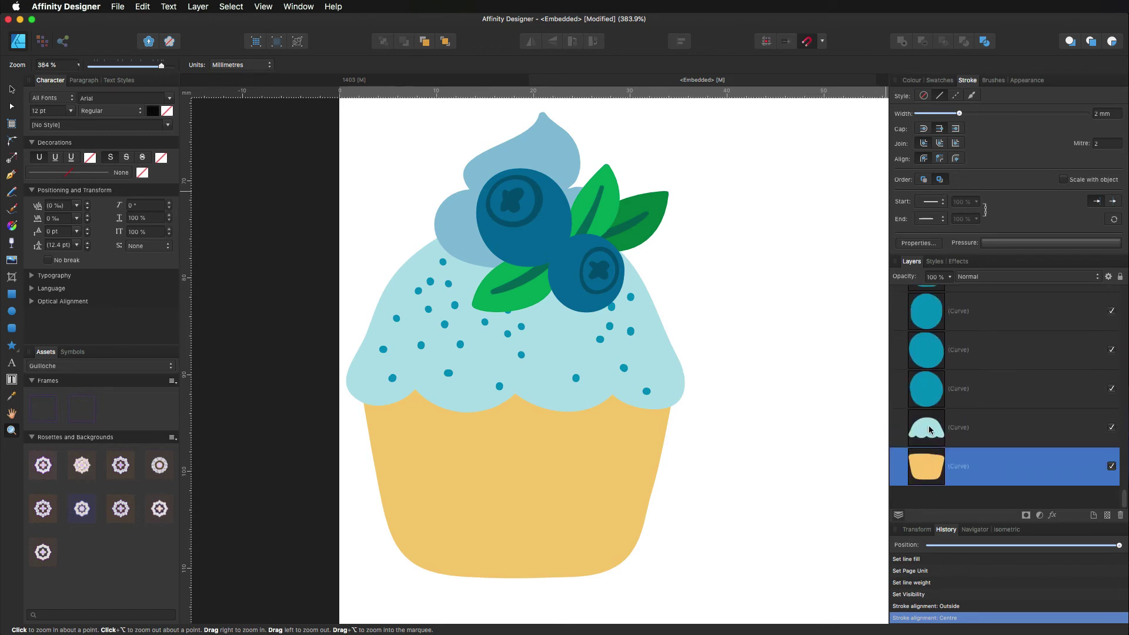
{"action": "left_click", "coordinate": [938, 455]}
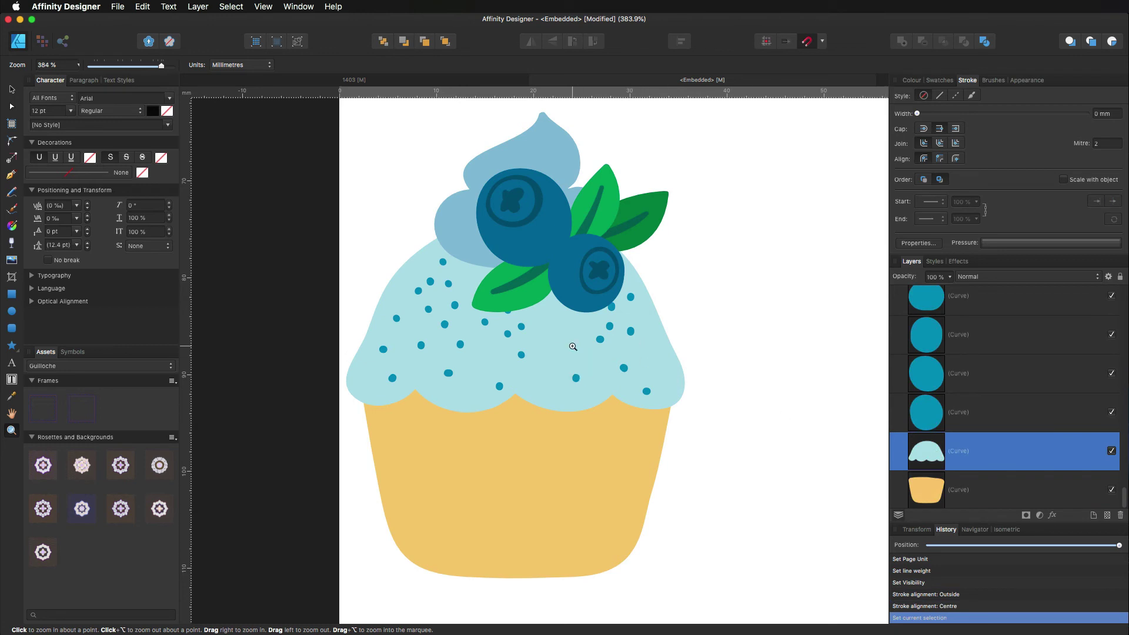
{"action": "key", "text": "v"}
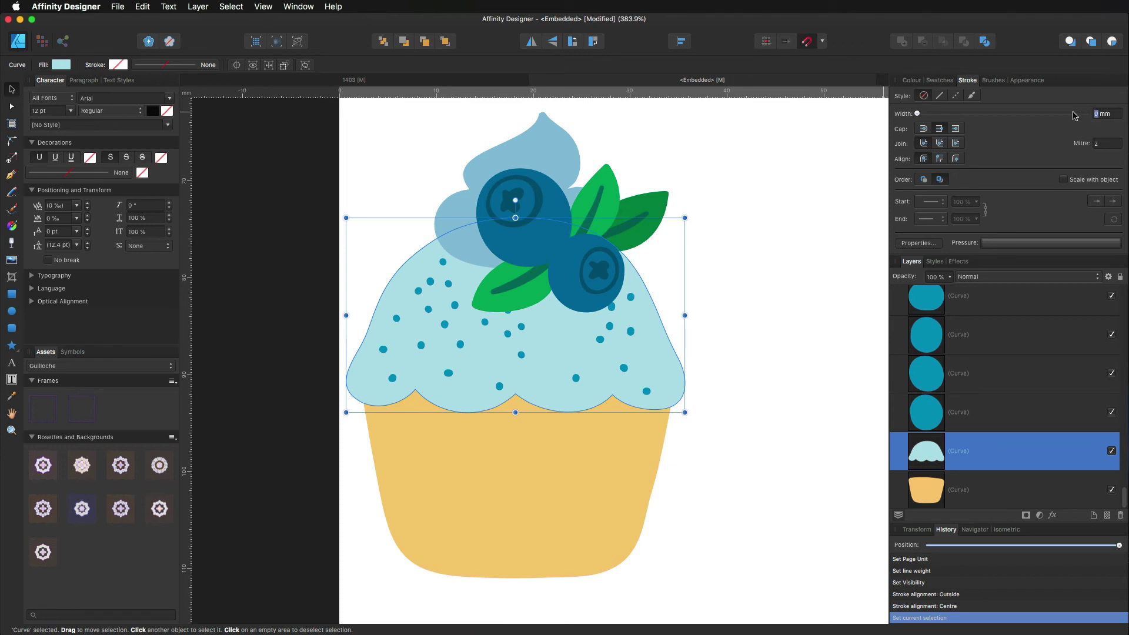
{"action": "type", "text": "2"}
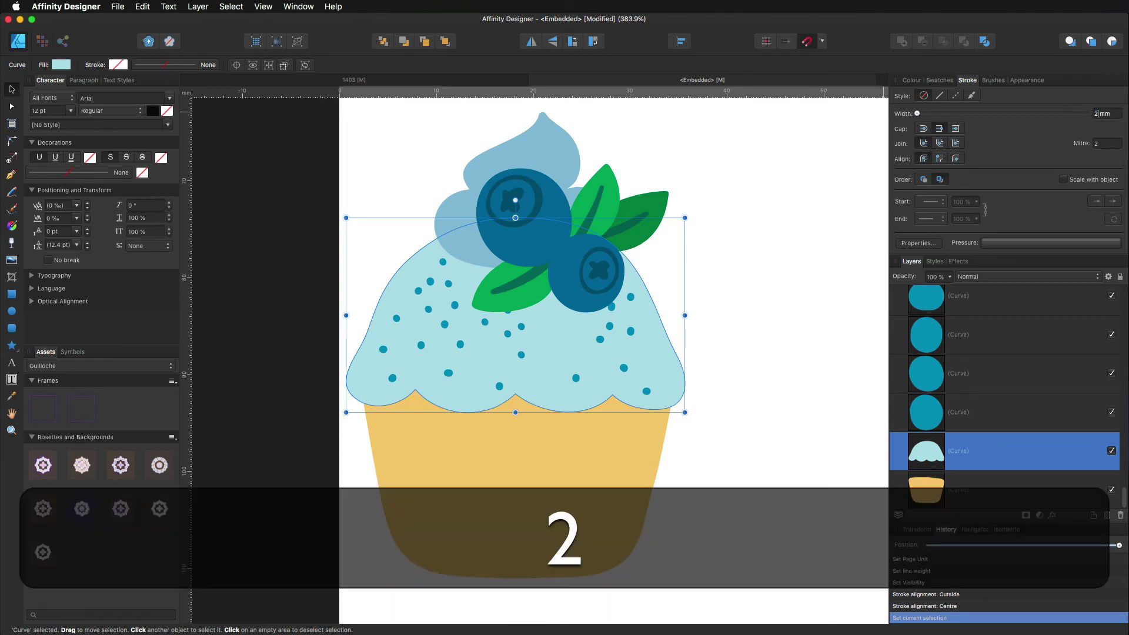
{"action": "key", "text": "Tab"}
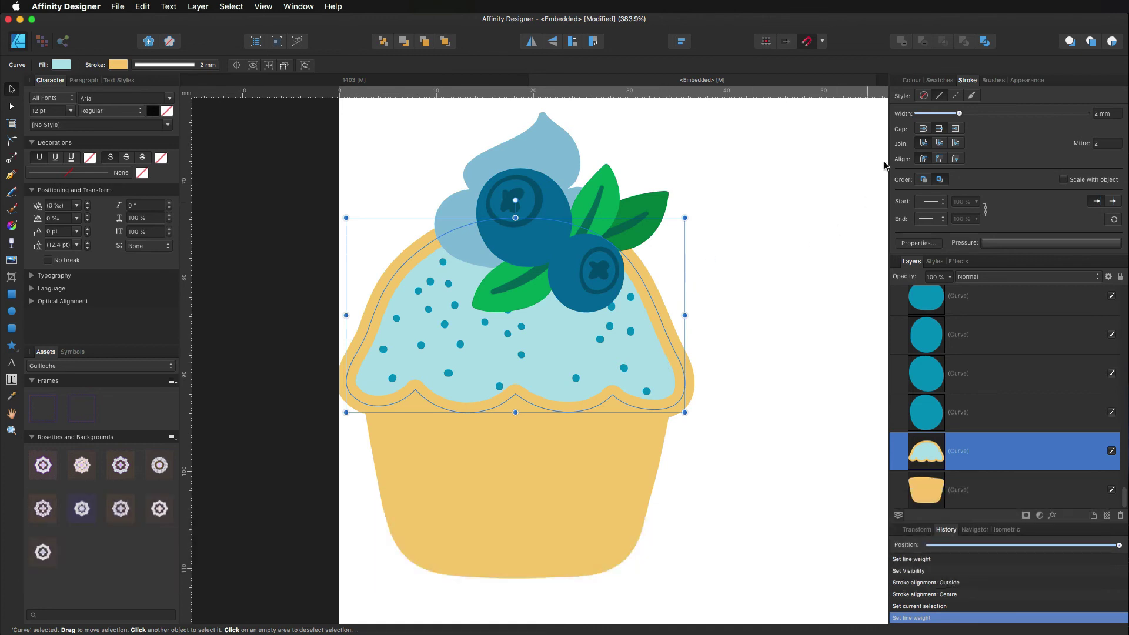
{"action": "left_click", "coordinate": [913, 81]}
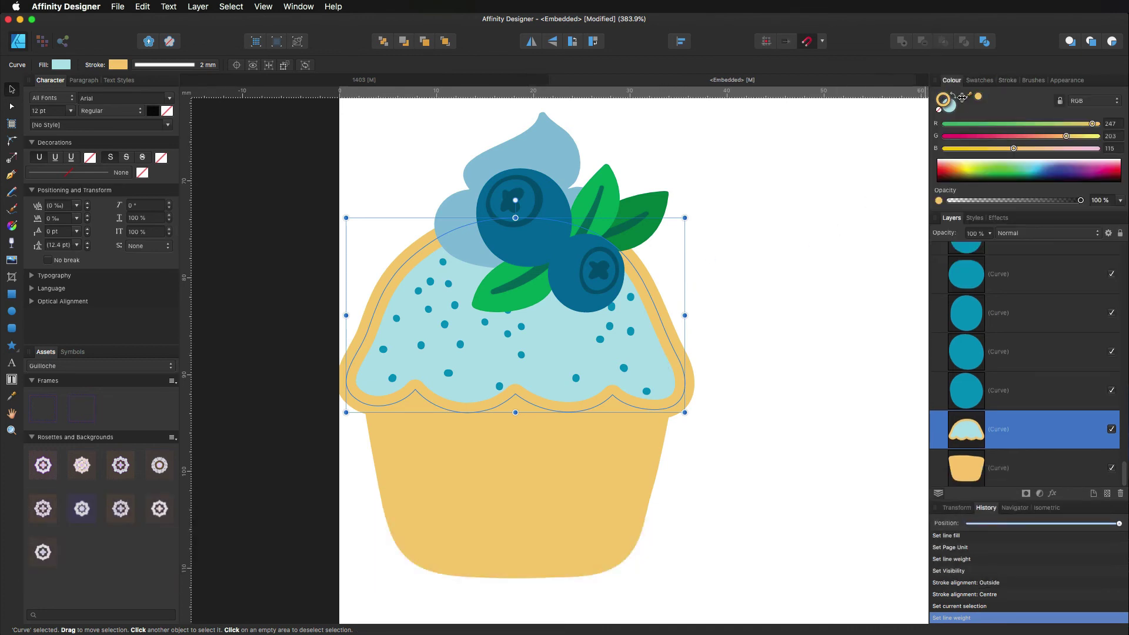
{"action": "left_click_drag", "start_coordinate": [970, 97], "coordinate": [549, 327]}
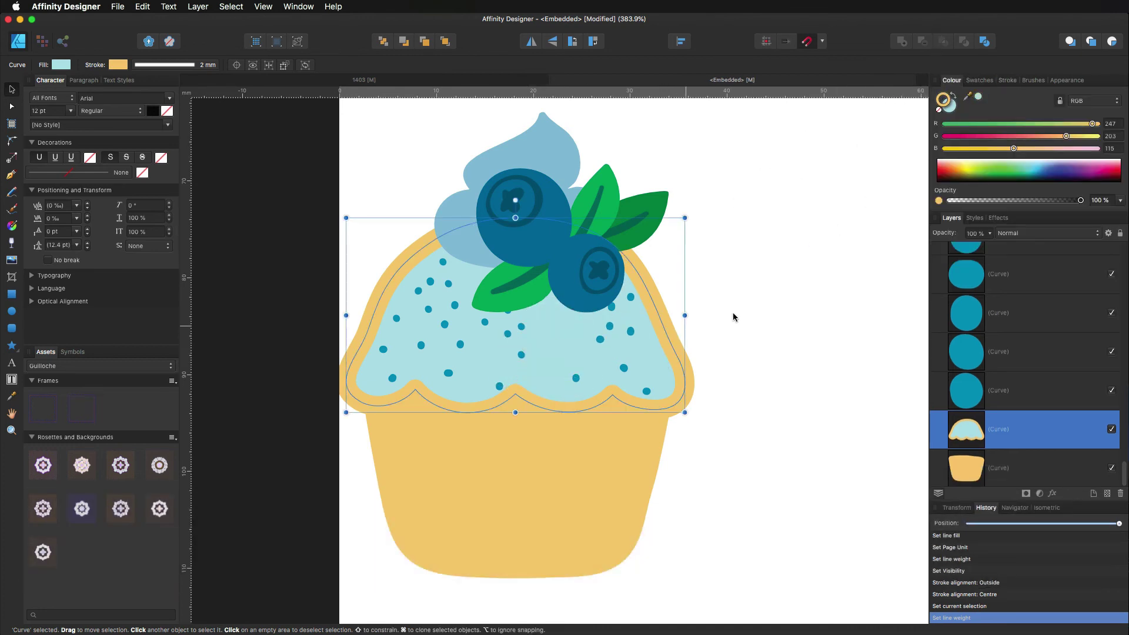
{"action": "left_click", "coordinate": [977, 96]}
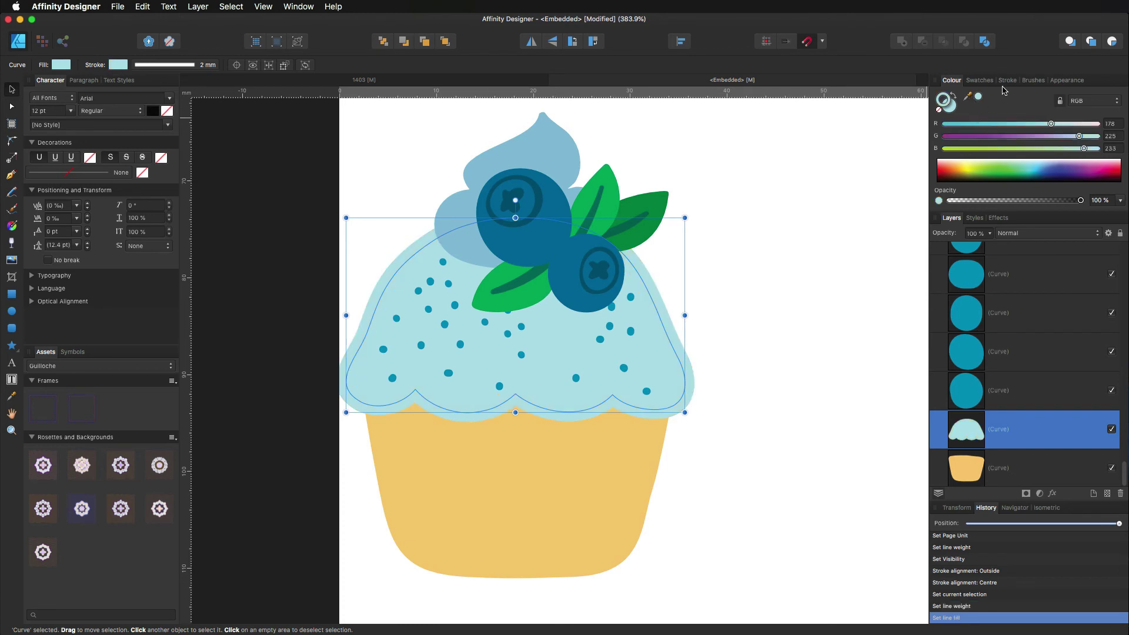
Give the darker blue cream swirl a 2 mm stroke in its own fill colour, sampled from the swirl.
{"action": "left_click", "coordinate": [561, 148]}
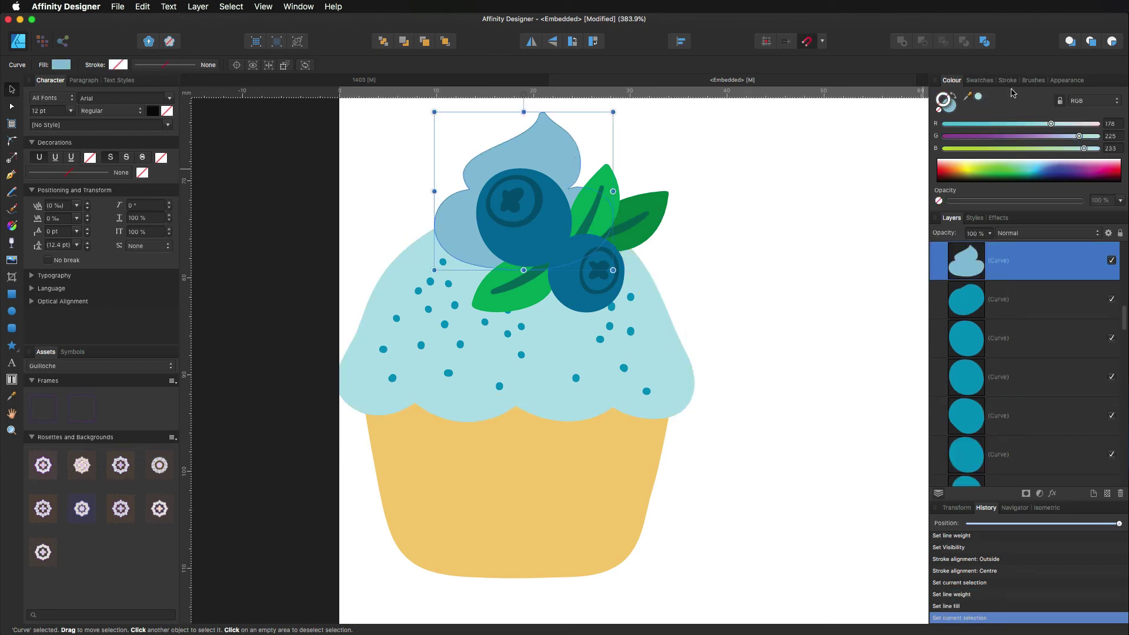
{"action": "left_click_drag", "start_coordinate": [977, 98], "coordinate": [542, 151]}
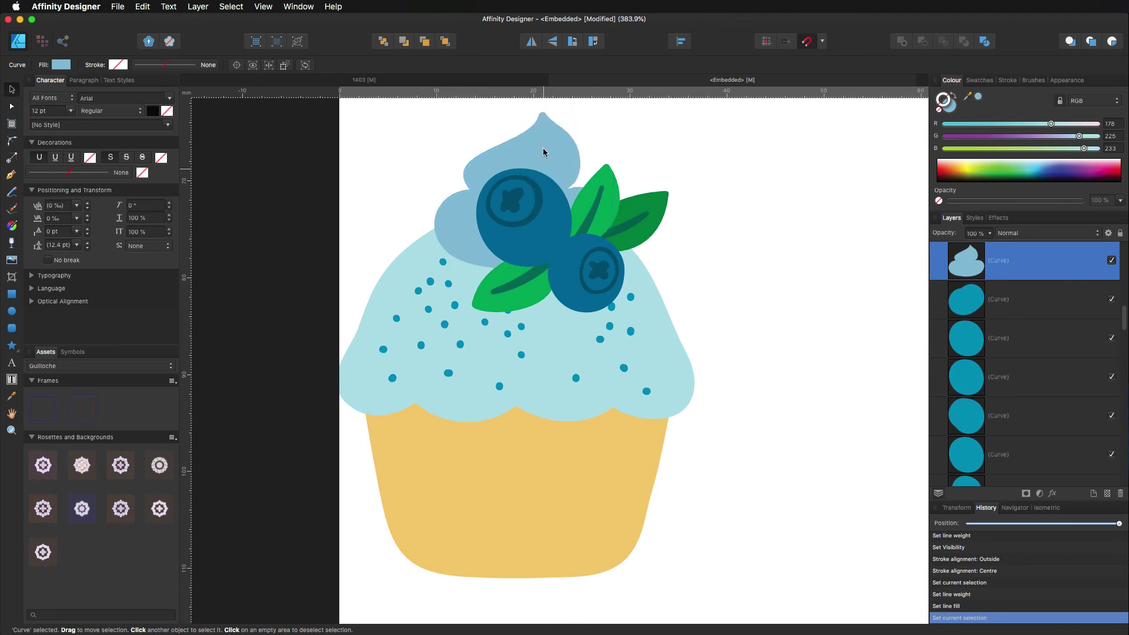
{"action": "left_click", "coordinate": [978, 96]}
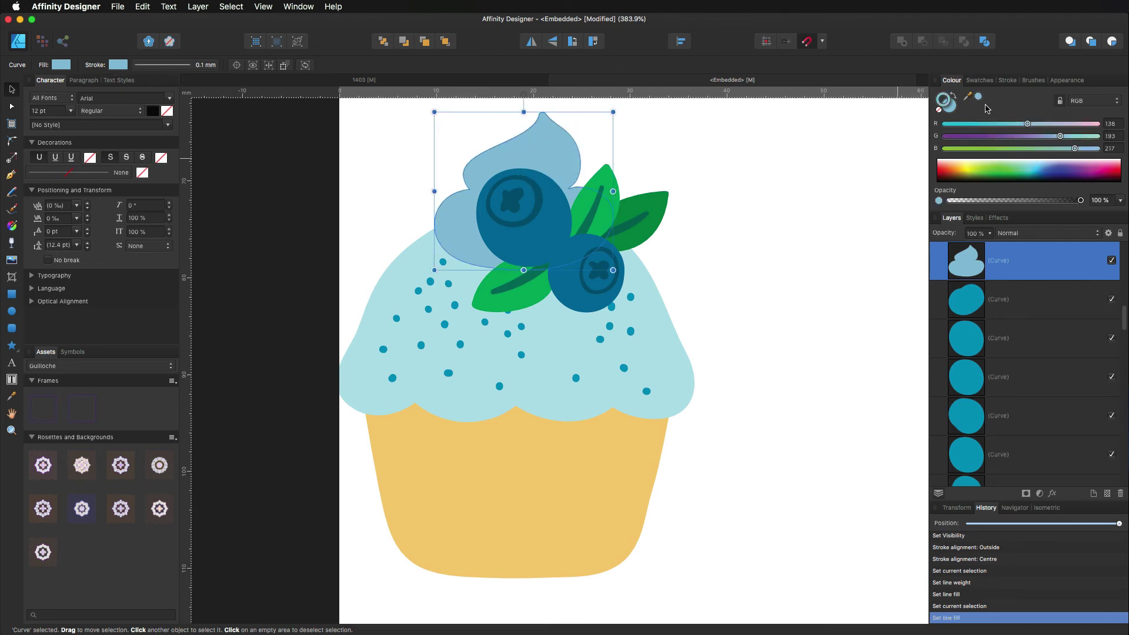
{"action": "left_click", "coordinate": [1007, 83]}
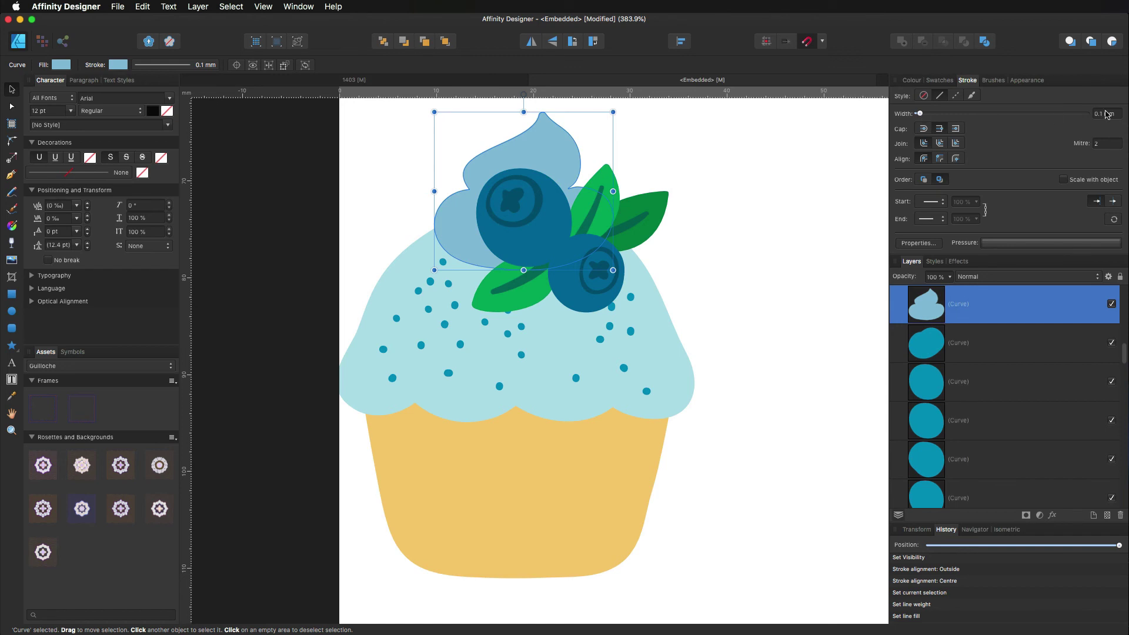
{"action": "type", "text": "2"}
{"action": "key", "text": "Return"}
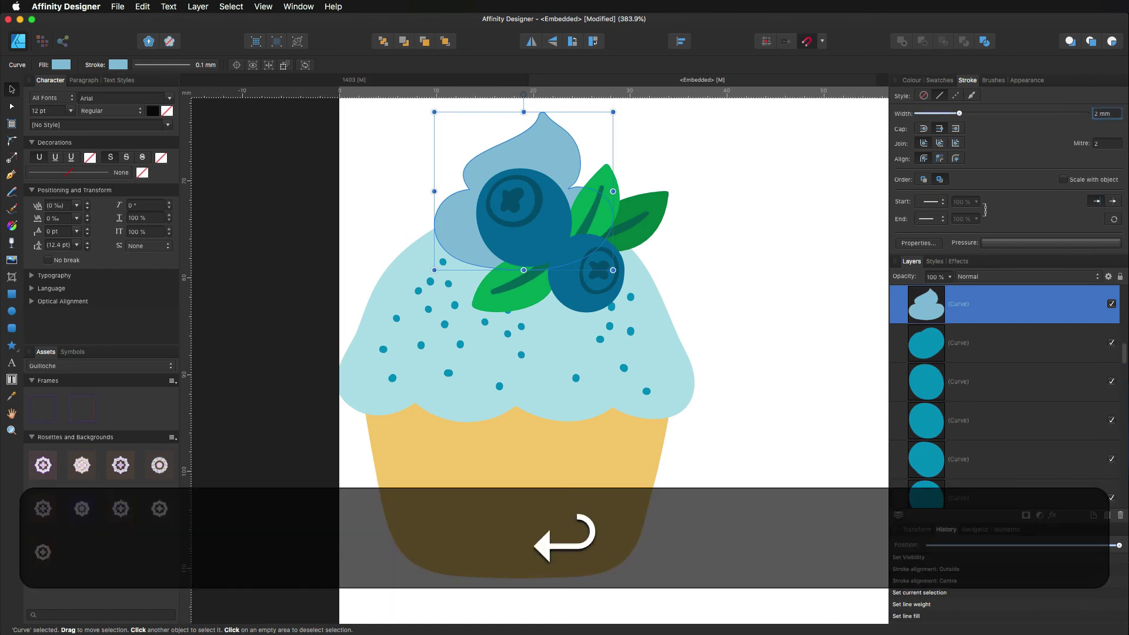
Give the dark green leaf a 2 mm stroke in its own fill colour, sampled from the leaf.
{"action": "left_click", "coordinate": [664, 207]}
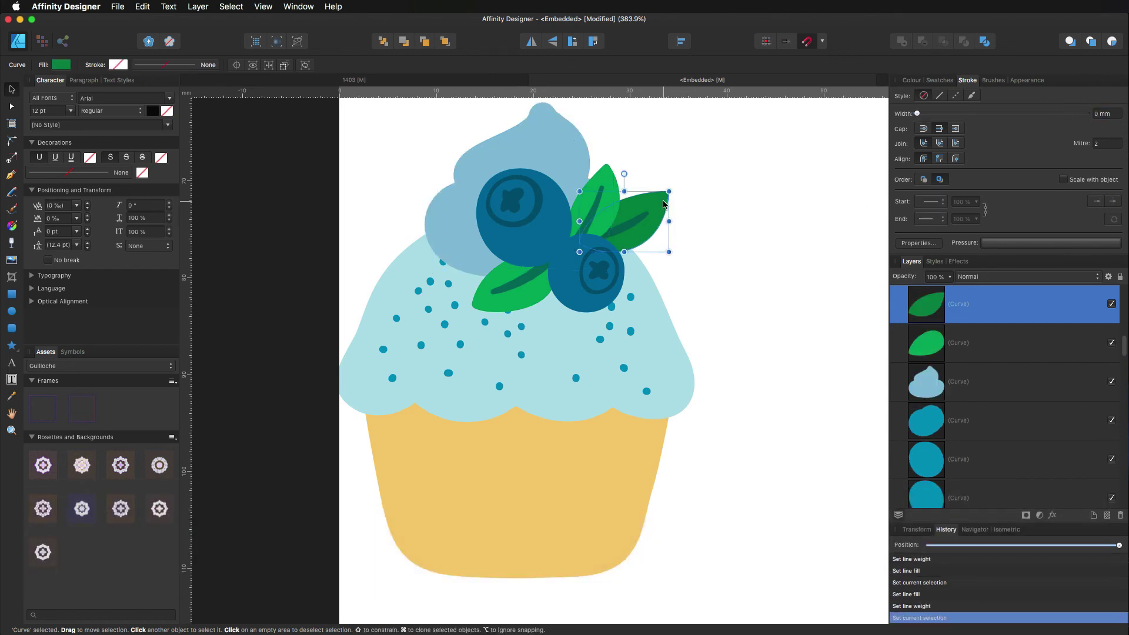
{"action": "key", "text": "shift"}
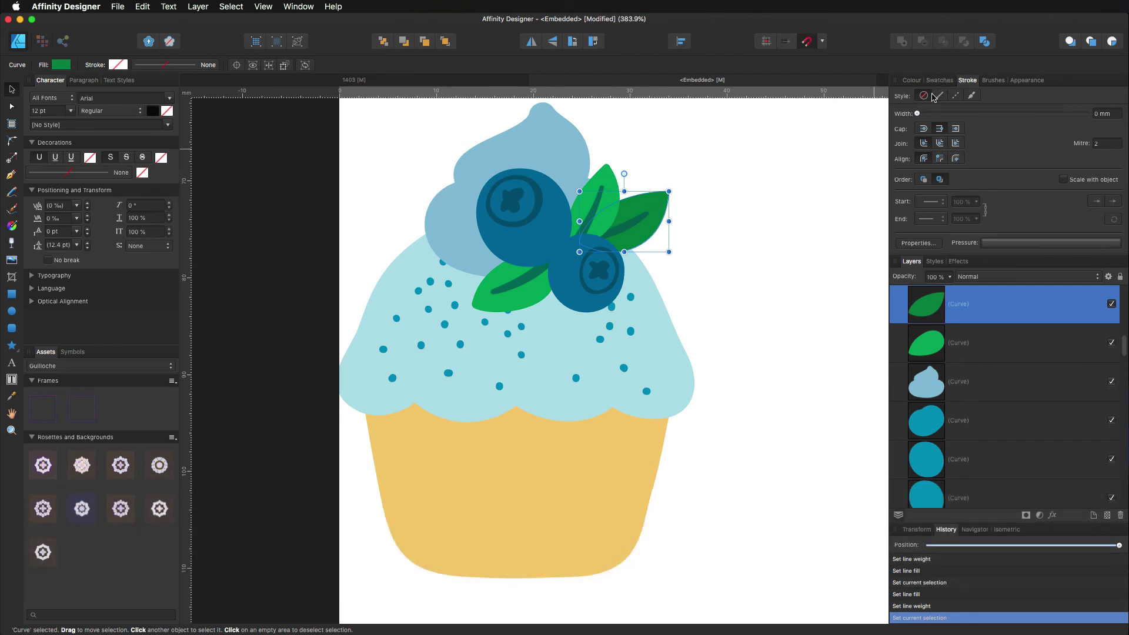
{"action": "key", "text": "shift"}
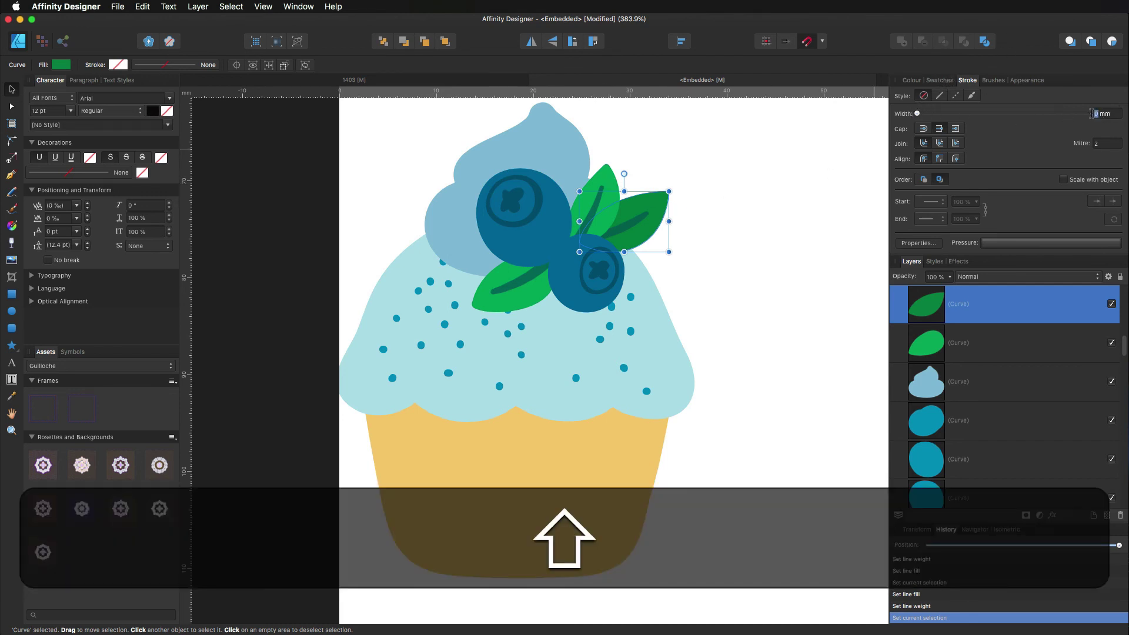
{"action": "type", "text": "2"}
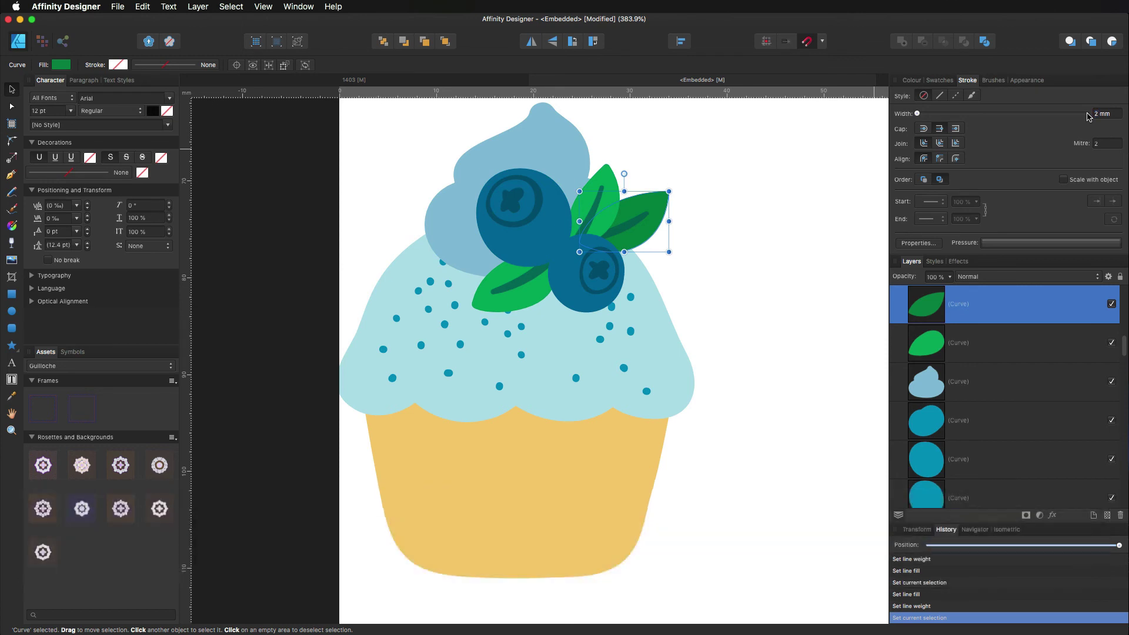
{"action": "key", "text": "Tab"}
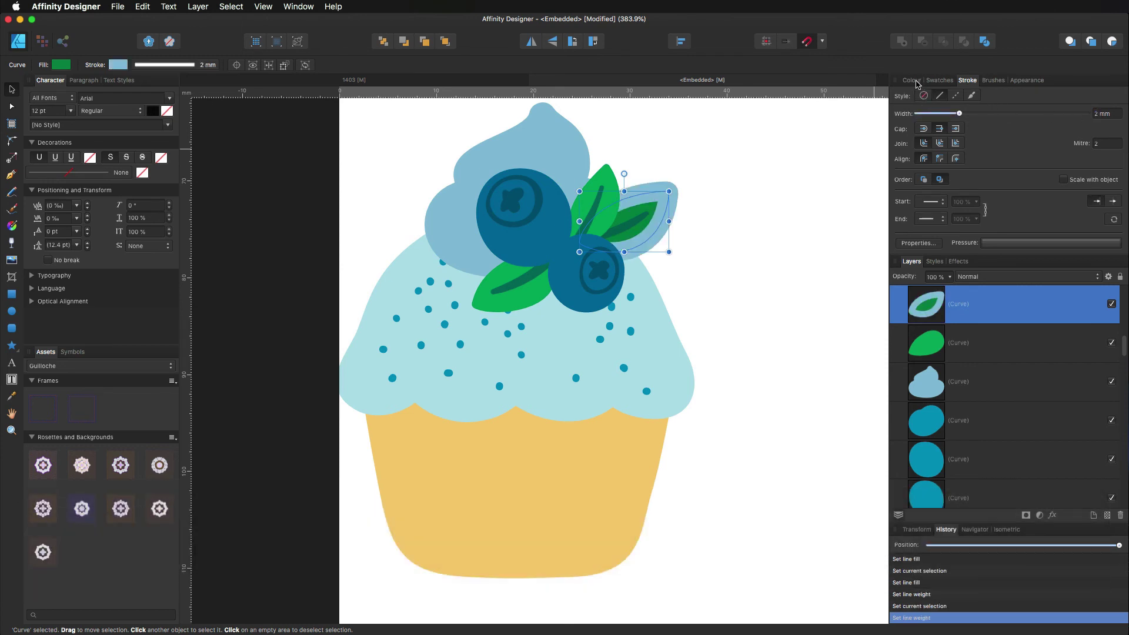
{"action": "left_click", "coordinate": [914, 80]}
{"action": "left_click_drag", "start_coordinate": [967, 100], "coordinate": [640, 211]}
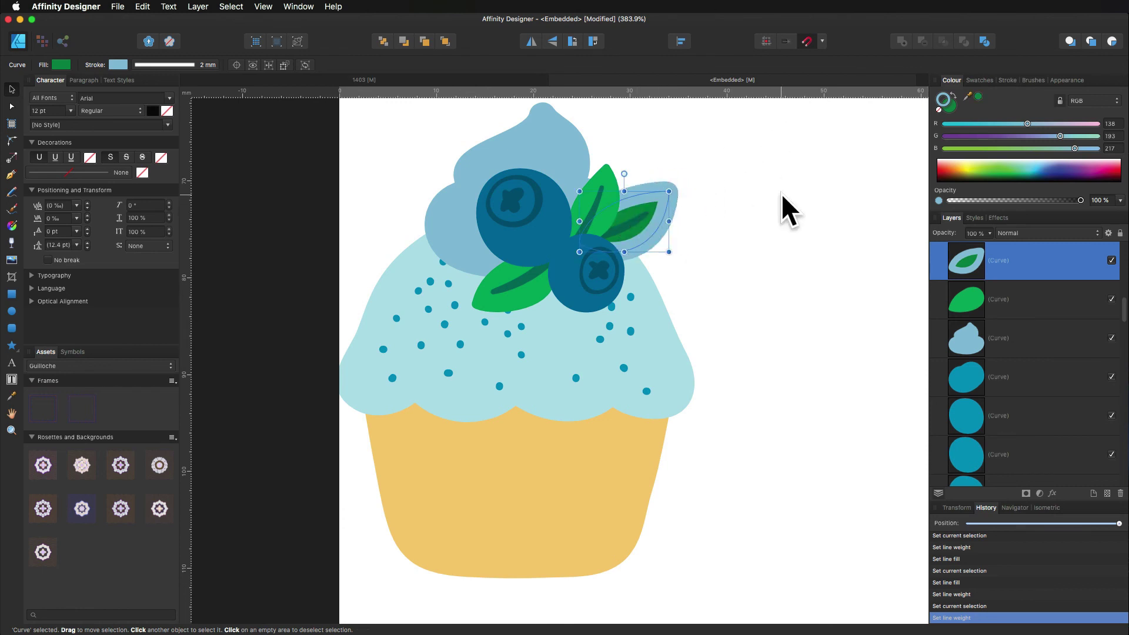
{"action": "left_click", "coordinate": [978, 96]}
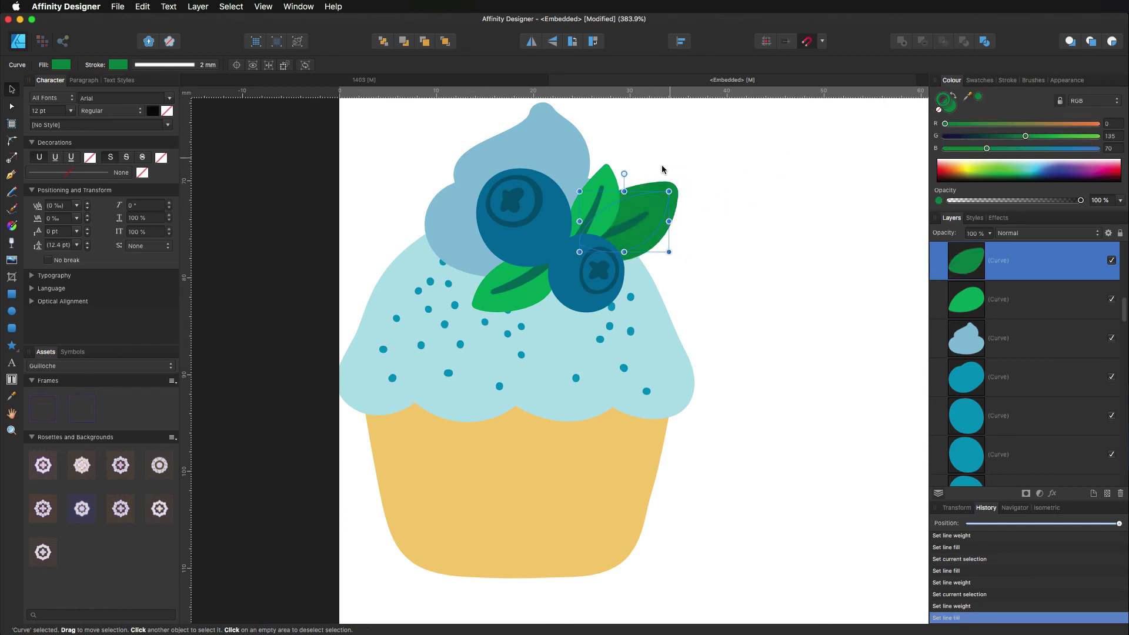
Give the upright light green leaf a 2 mm stroke in its own sampled fill colour and clear the selection.
{"action": "left_click", "coordinate": [601, 174]}
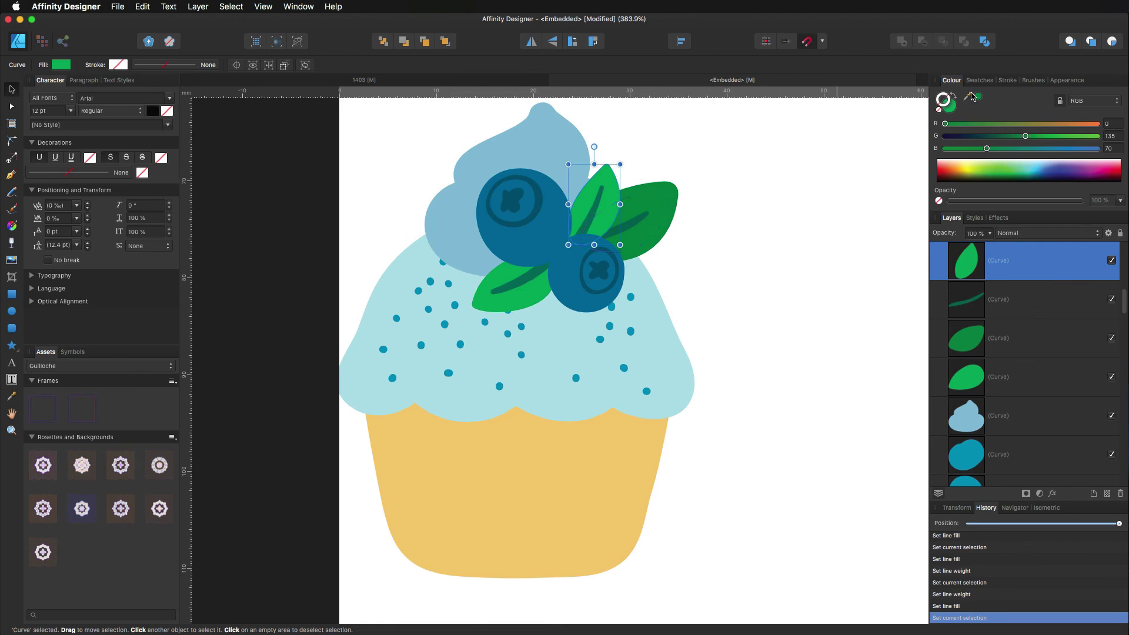
{"action": "left_click_drag", "start_coordinate": [967, 97], "coordinate": [597, 175]}
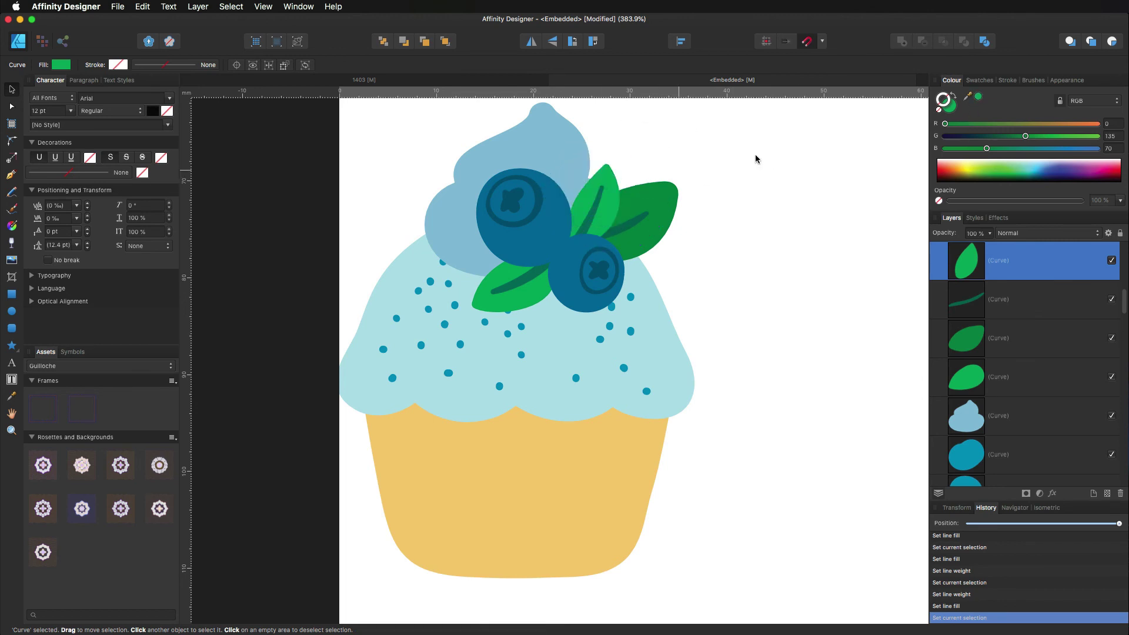
{"action": "left_click", "coordinate": [971, 94]}
{"action": "left_click_drag", "start_coordinate": [967, 96], "coordinate": [611, 185]}
{"action": "left_click", "coordinate": [978, 97]}
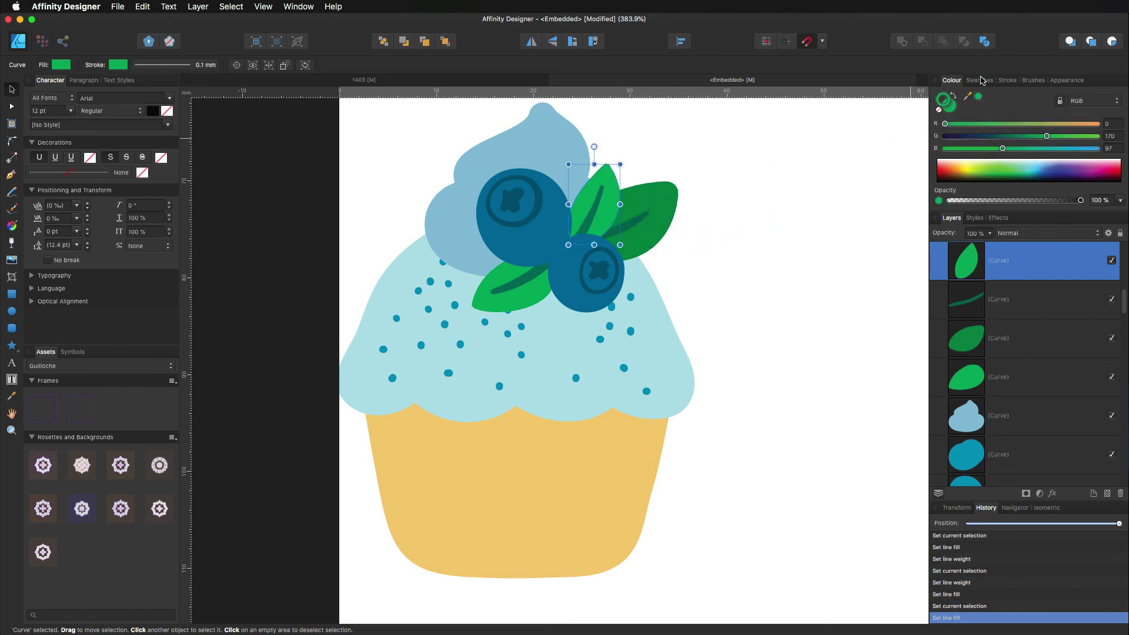
{"action": "left_click", "coordinate": [1009, 81]}
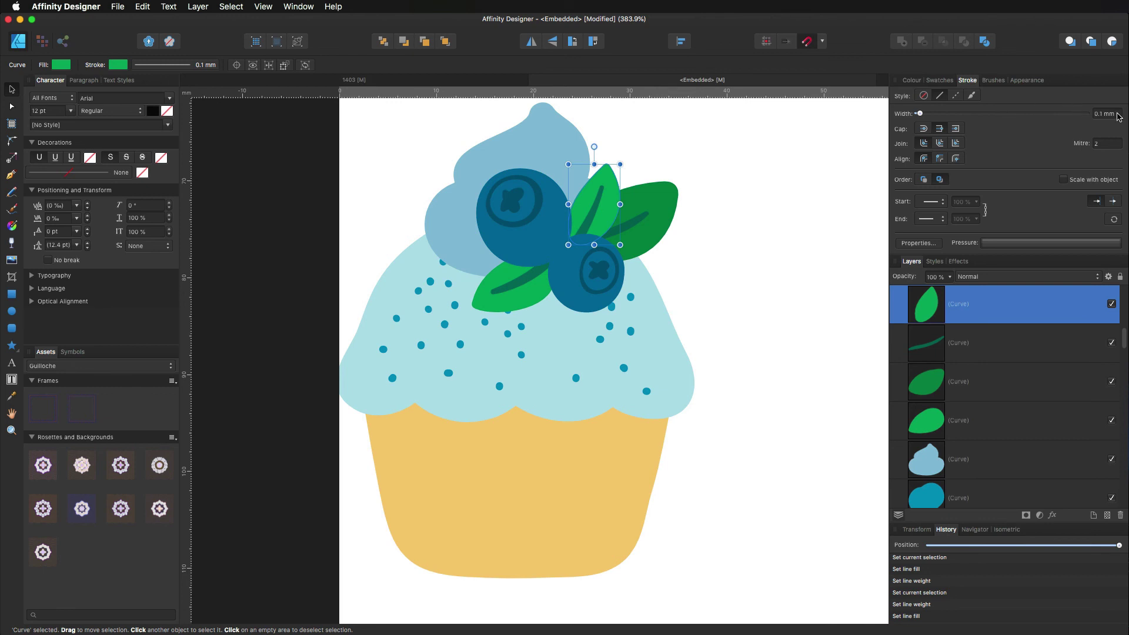
{"action": "left_click", "coordinate": [1097, 113]}
{"action": "double_click", "coordinate": [1097, 113]}
{"action": "type", "text": "2"}
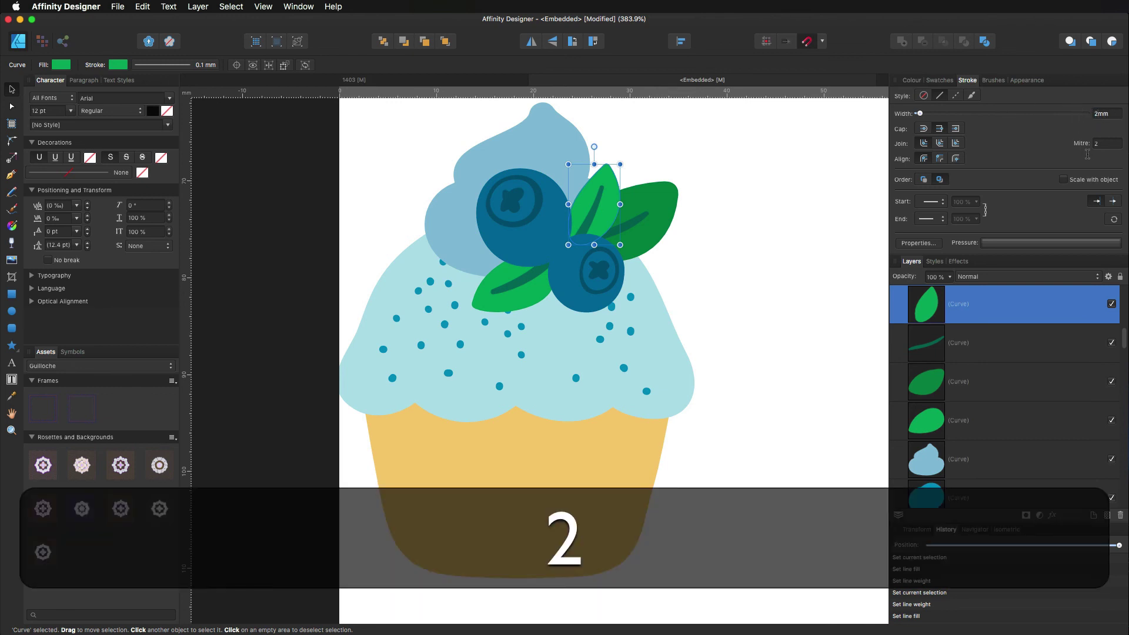
{"action": "key", "text": "Tab"}
{"action": "left_click", "coordinate": [744, 267]}
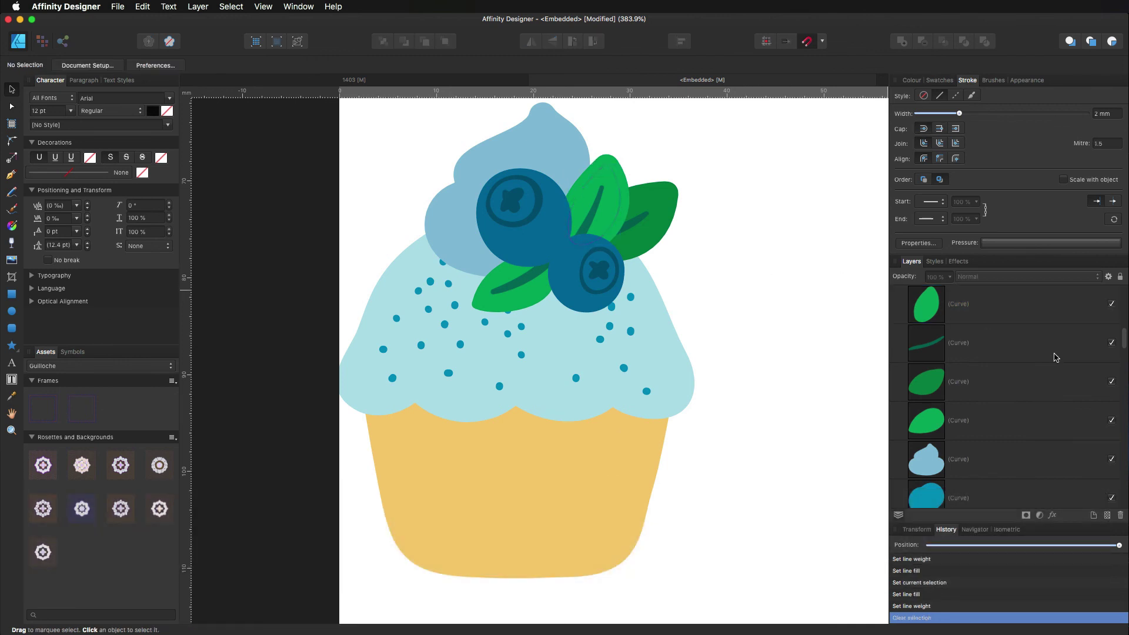
Show the red contour outline layer again over the extended cupcake artwork.
{"action": "scroll", "coordinate": [1055, 356], "scroll_direction": "up", "scroll_amount": 5}
{"action": "left_click", "coordinate": [1111, 304]}
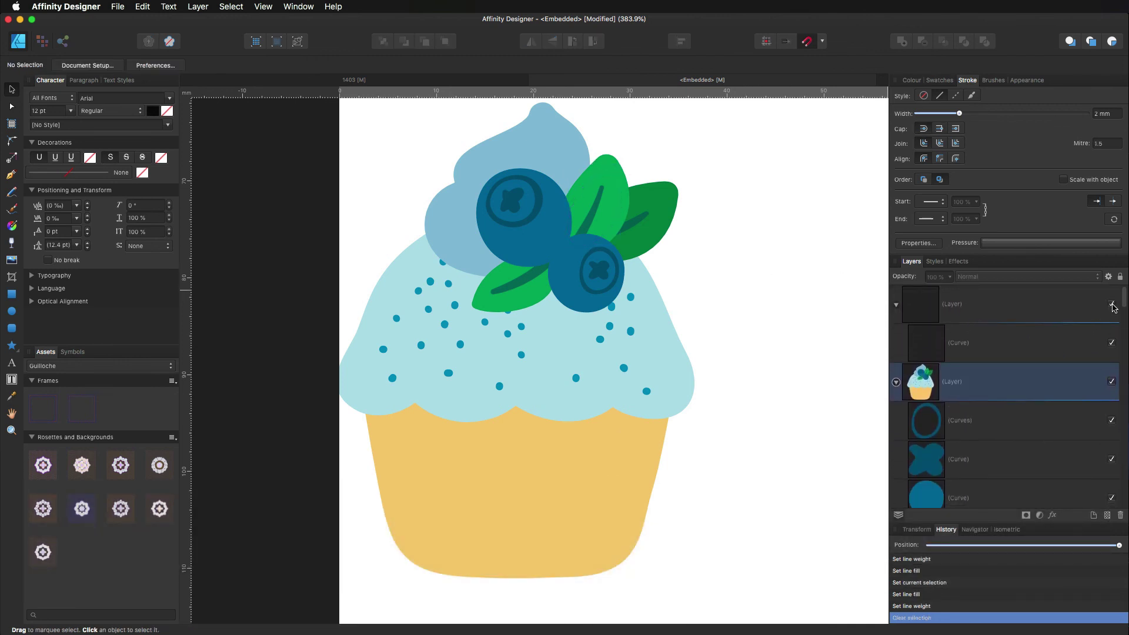
{"action": "scroll", "coordinate": [777, 306], "scroll_direction": "left", "scroll_amount": 3}
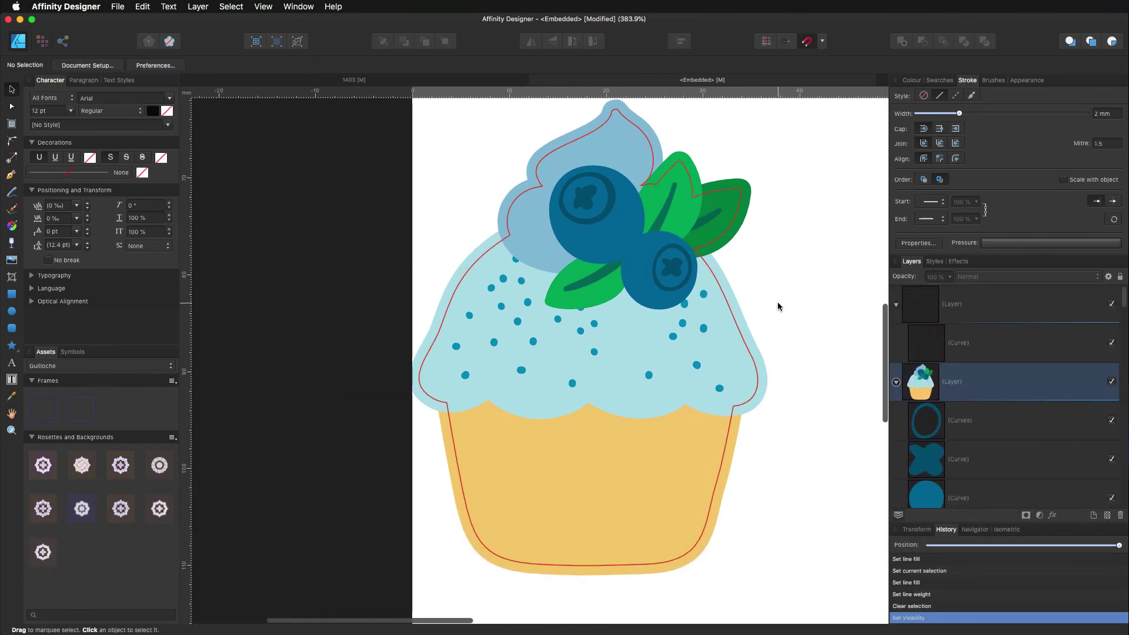